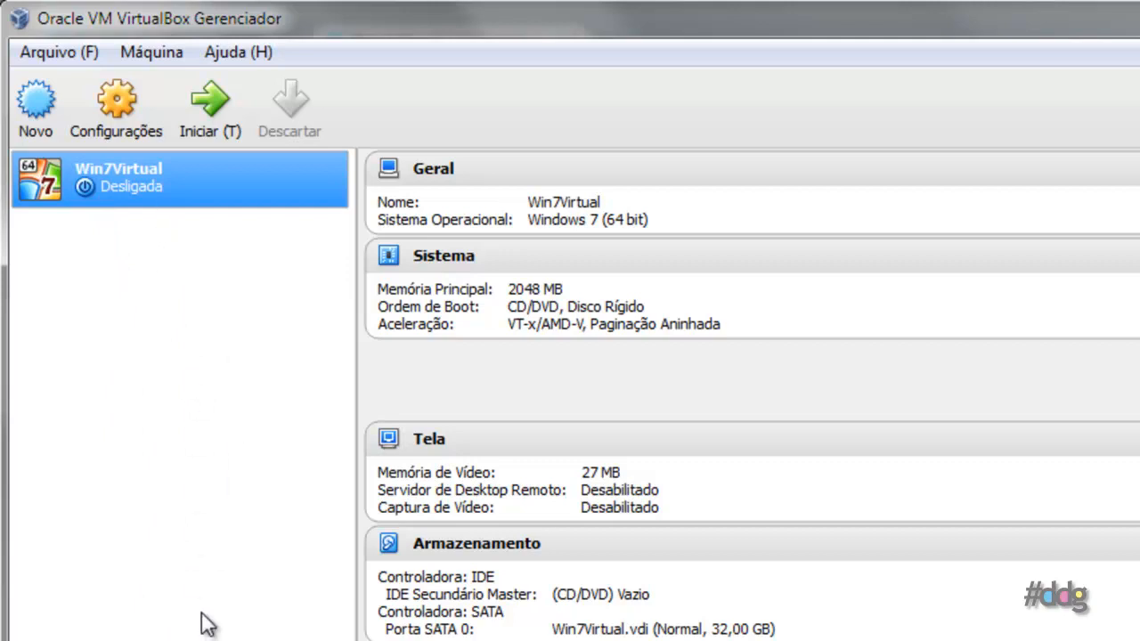
Start the Win7Virtual virtual machine
right_click(161, 187)
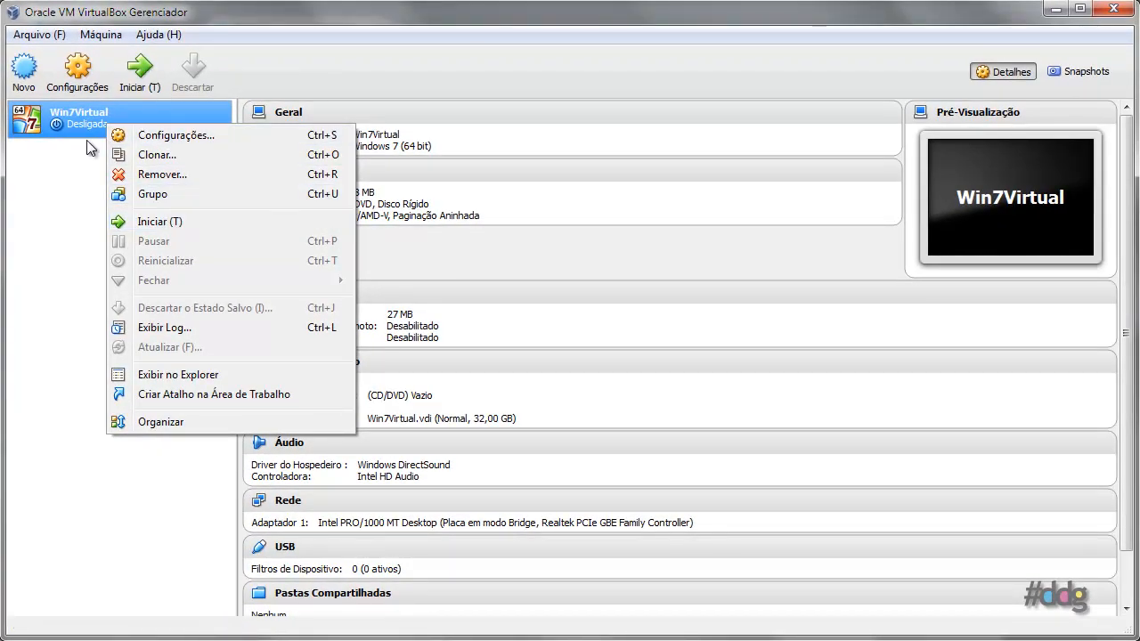
click(82, 172)
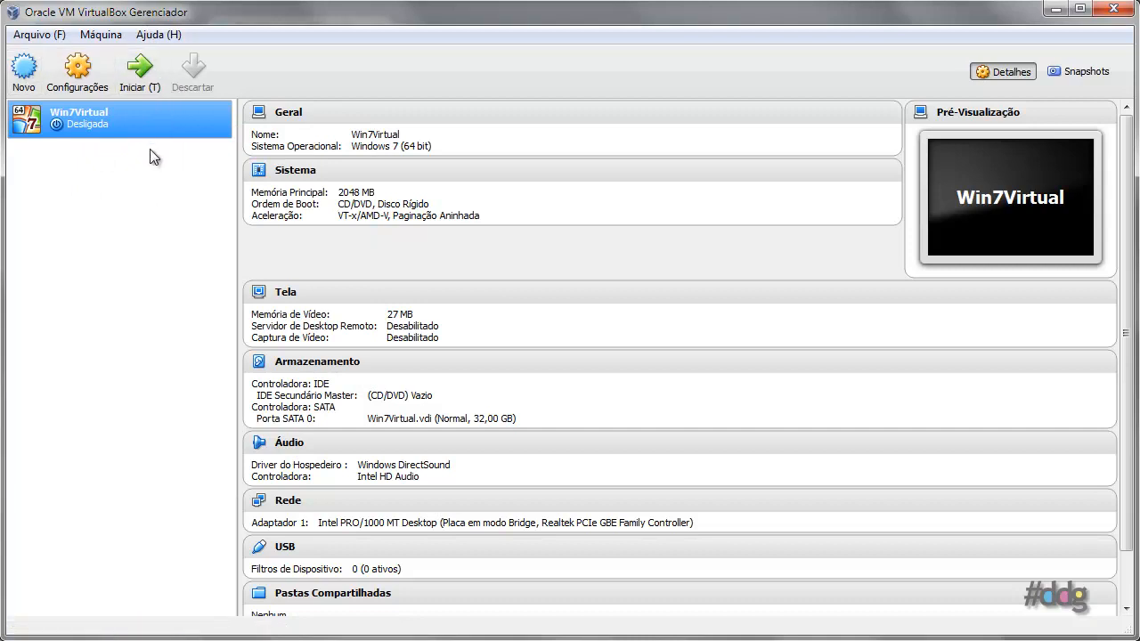
click(146, 75)
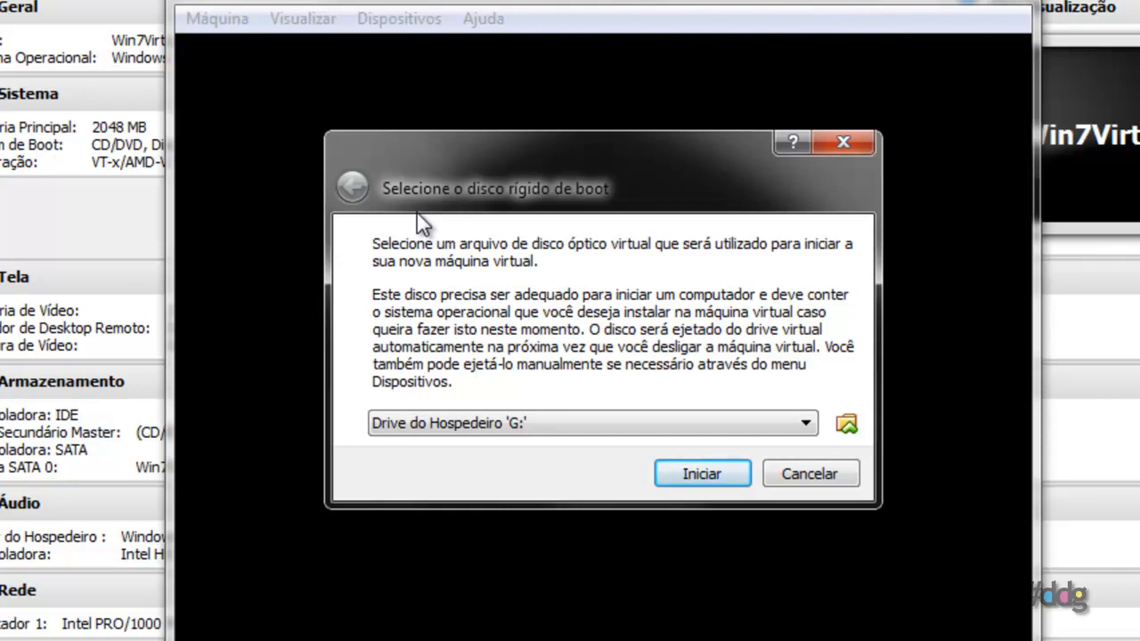
Choose the WIN7_x64 image from the Iso DVD folder as the boot disc and start the machine from it
click(803, 424)
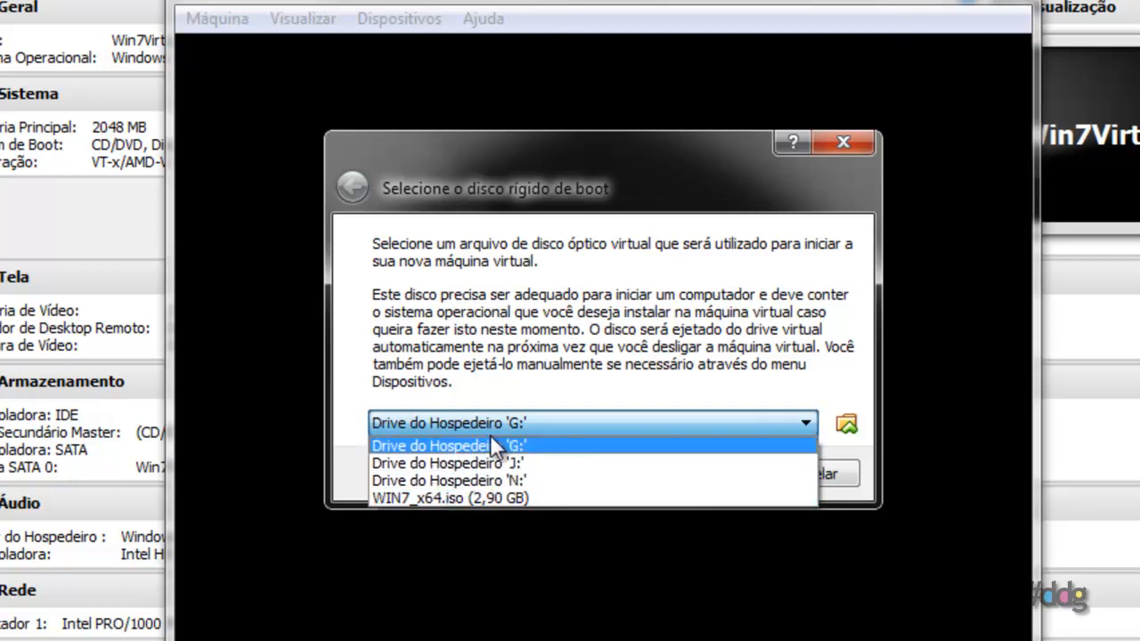
click(786, 394)
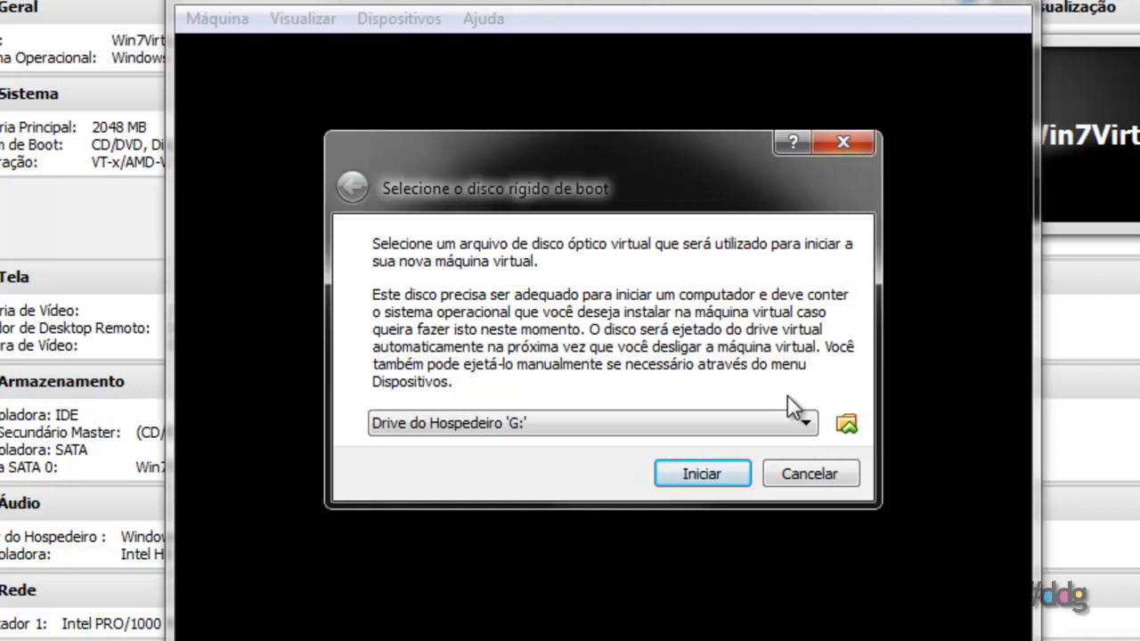
click(842, 422)
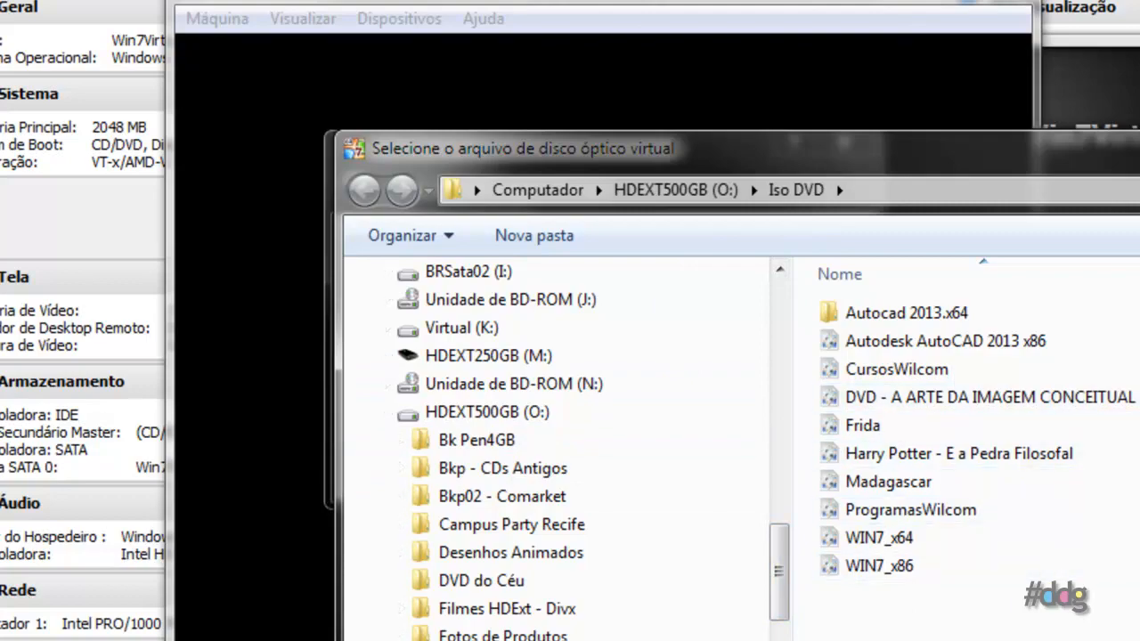
click(890, 540)
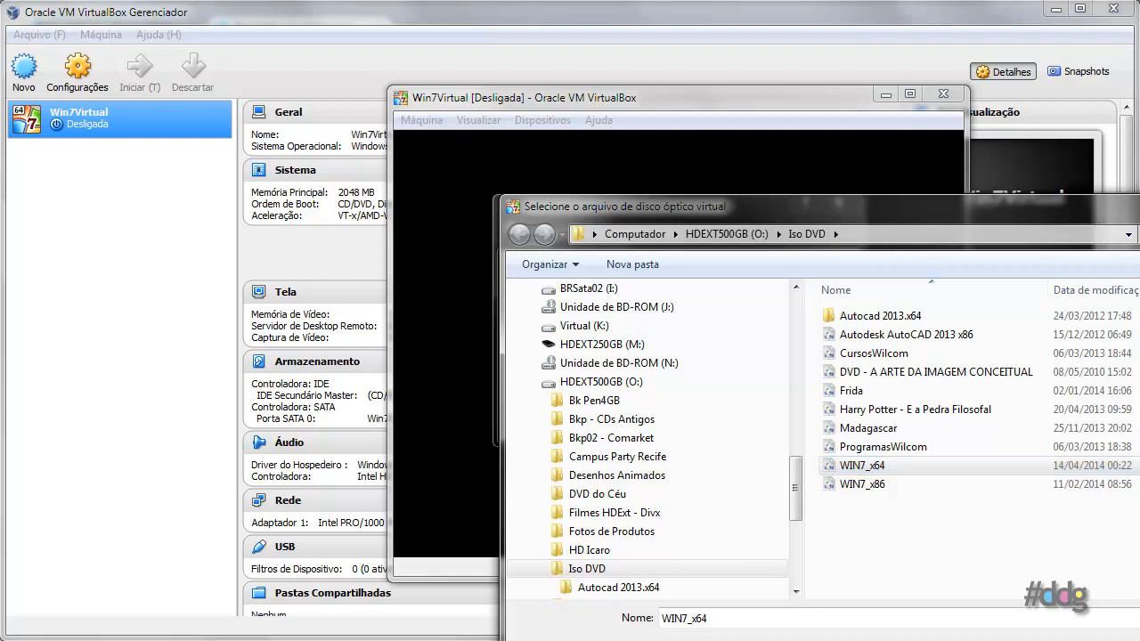
key(Return)
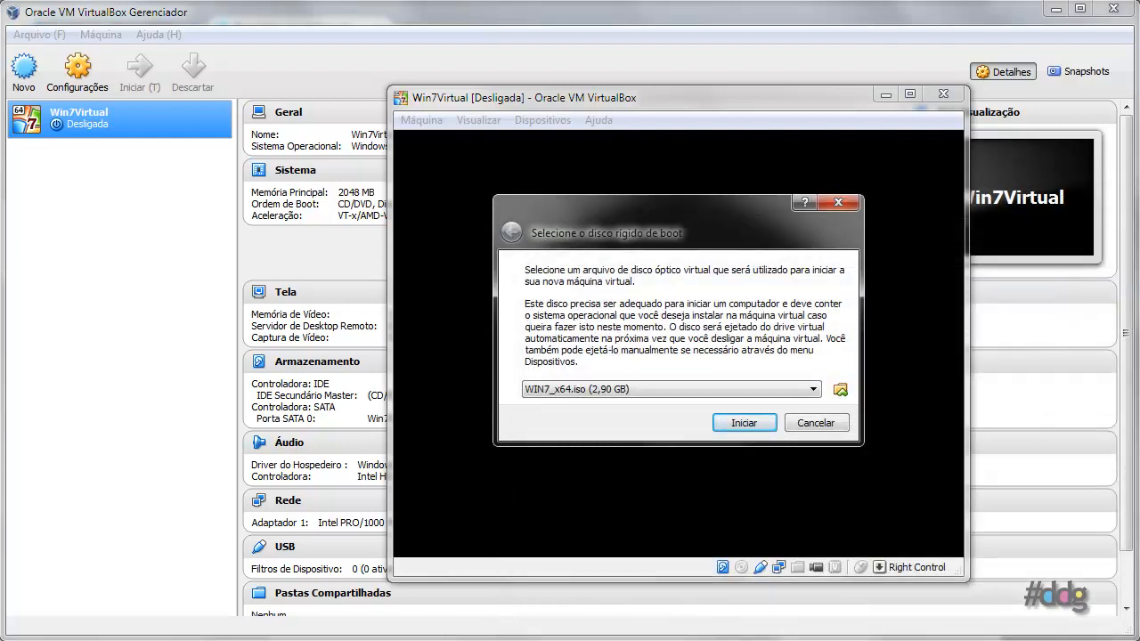
click(740, 424)
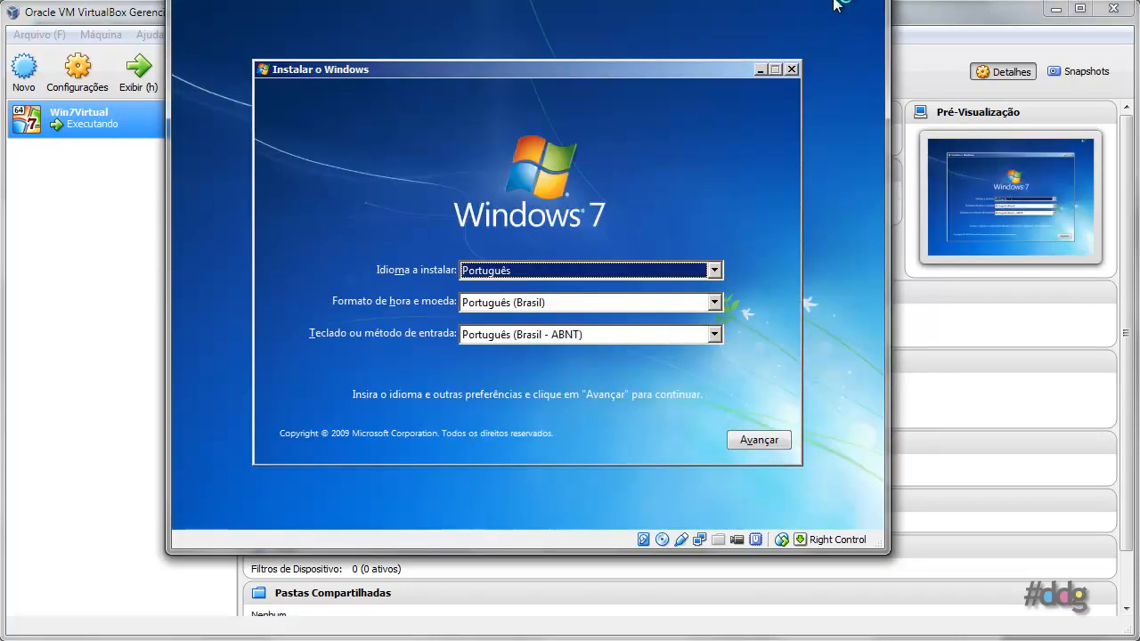
Move the running Win7Virtual window fully into view and enlarge it to fill nearly the whole screen
mouse_move(833, 1)
mouse_down()
mouse_move(843, 14)
mouse_move(838, 5)
mouse_up()
drag(713, 0, 698, 9)
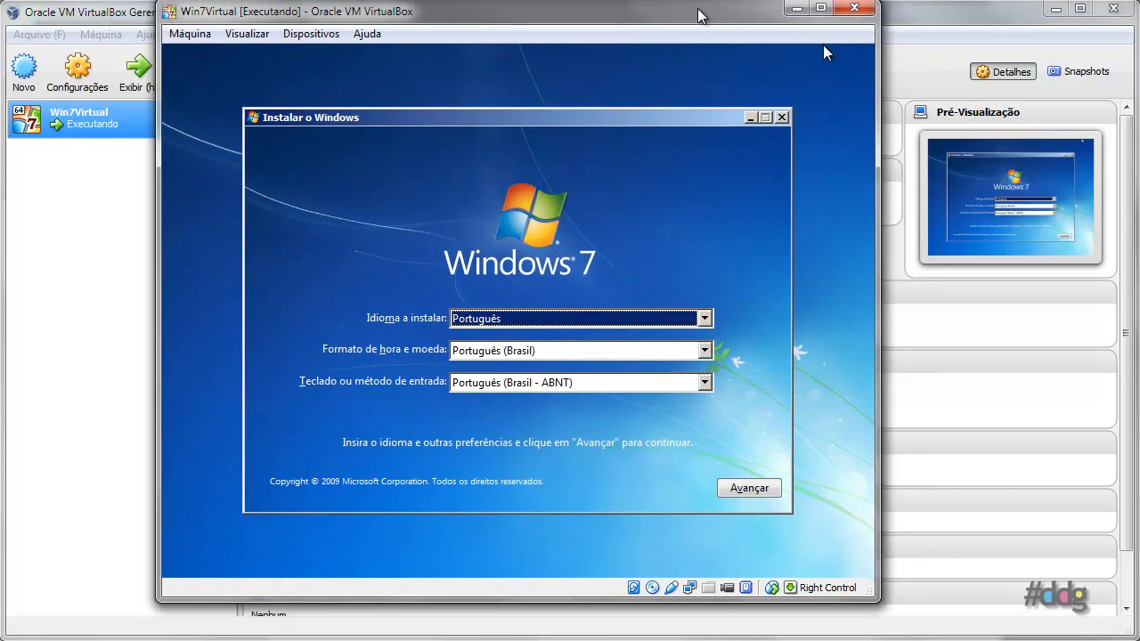
drag(876, 600, 1047, 633)
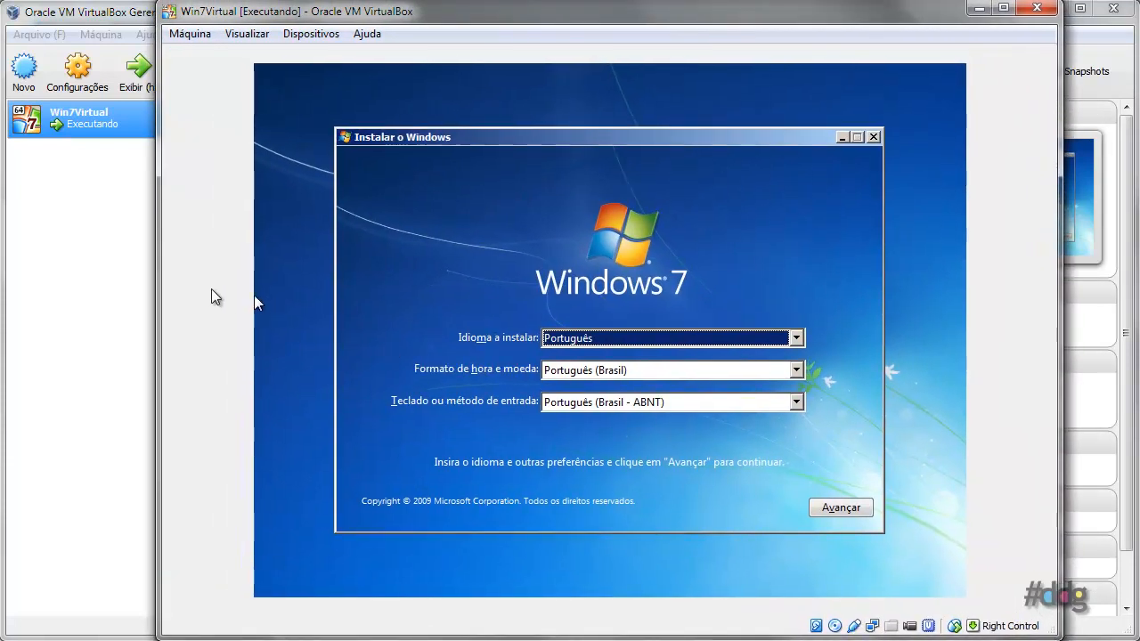
drag(158, 281, 0, 281)
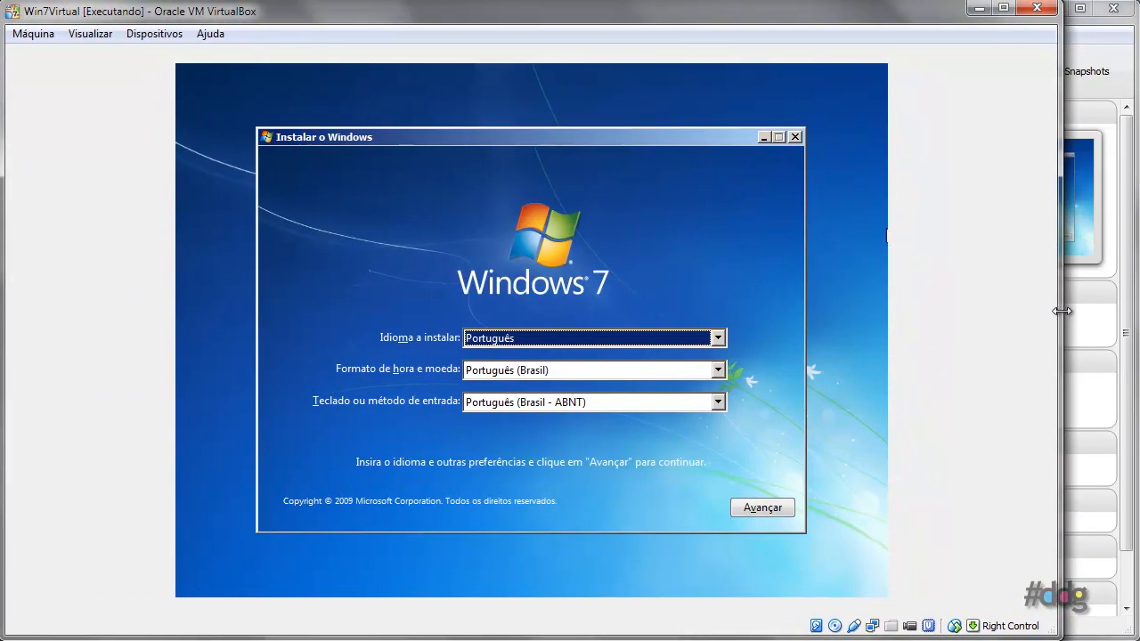
drag(1061, 310, 1133, 314)
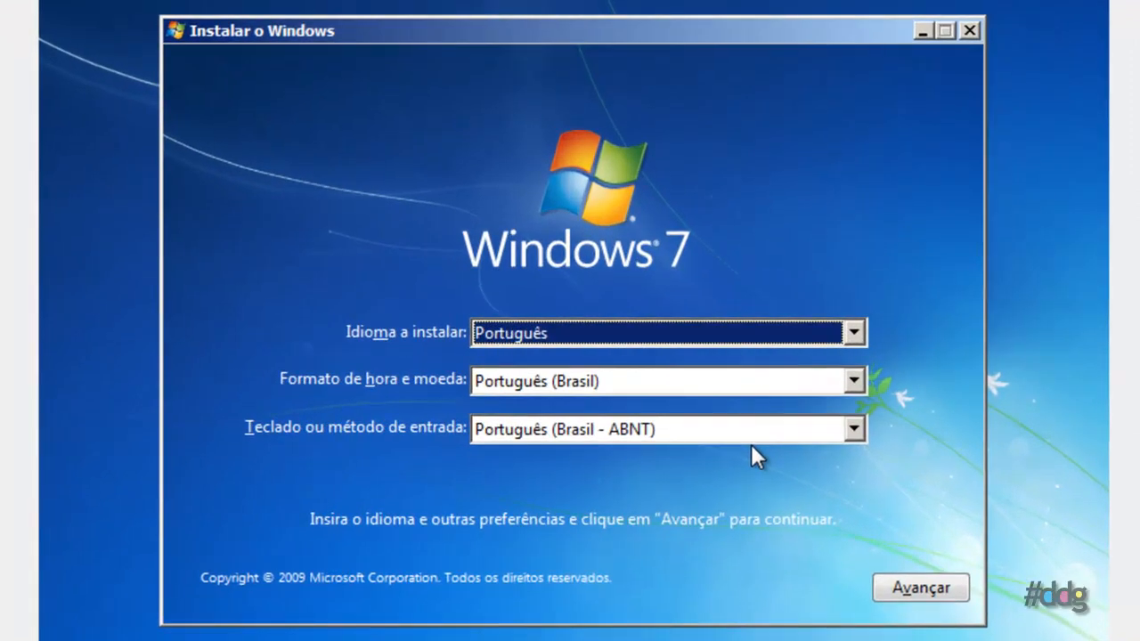
Set the Windows setup keyboard layout to Português (Brasil - ABNT2) and begin the installation
click(861, 431)
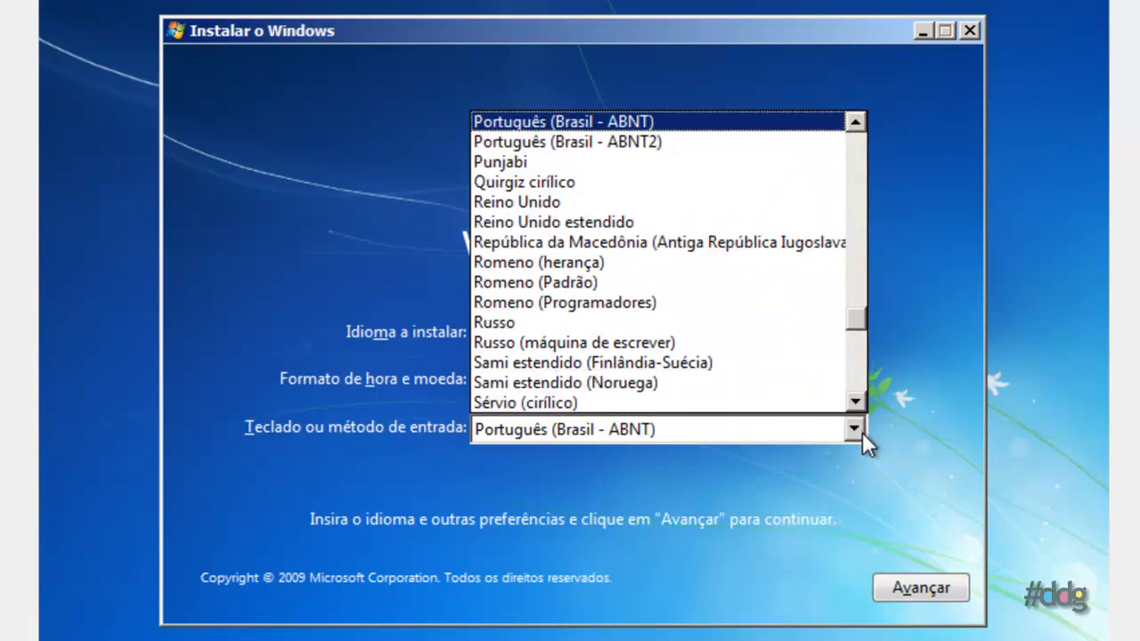
click(748, 143)
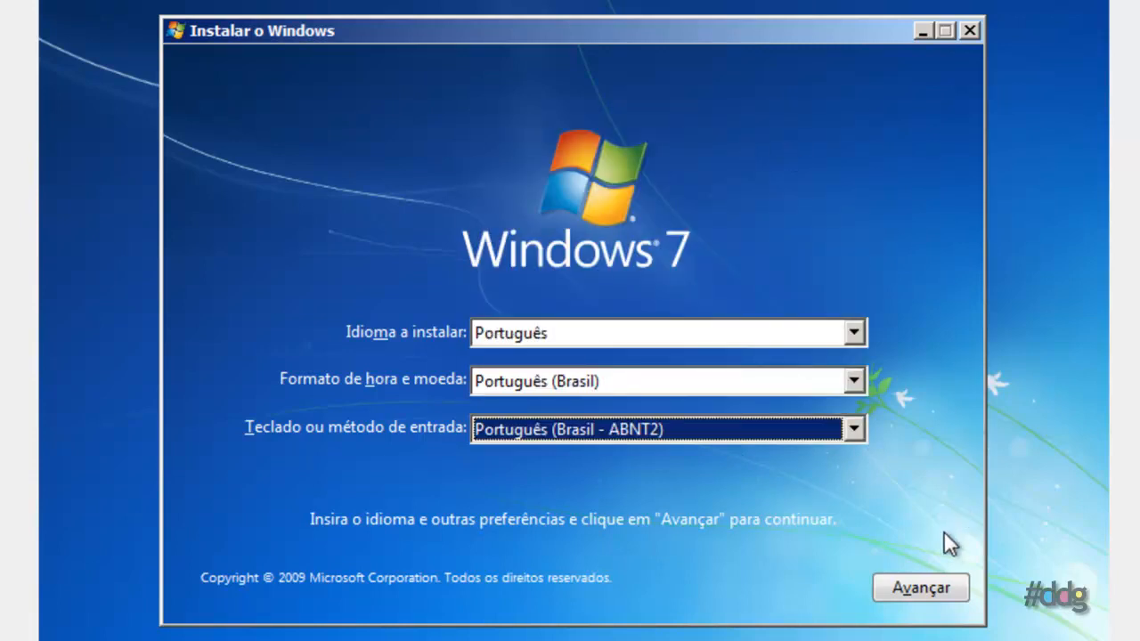
click(923, 584)
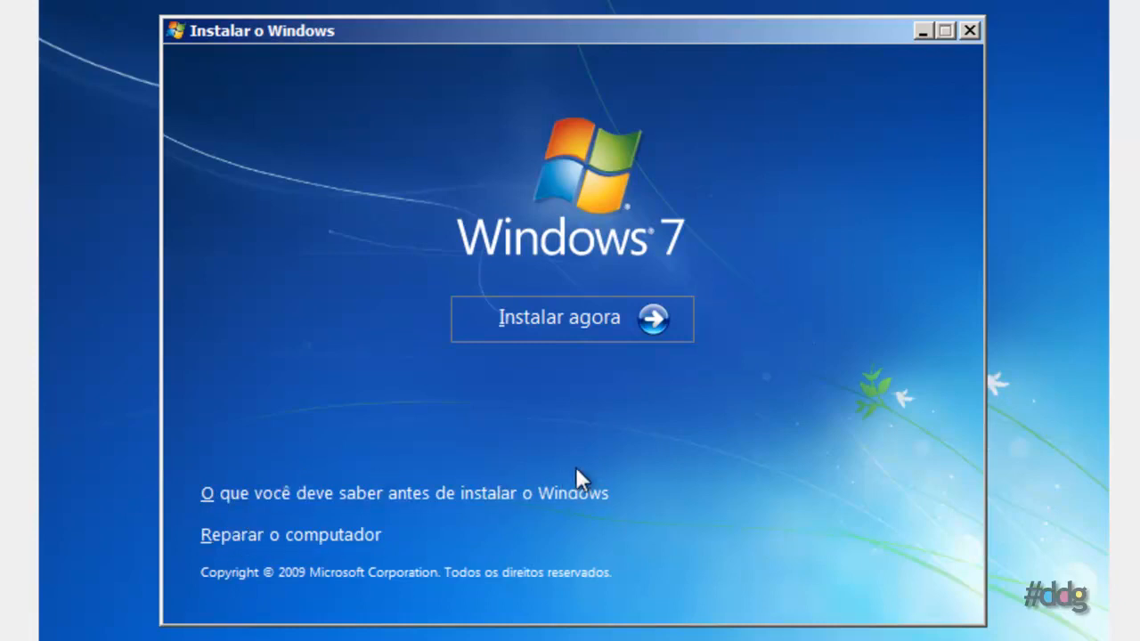
click(596, 313)
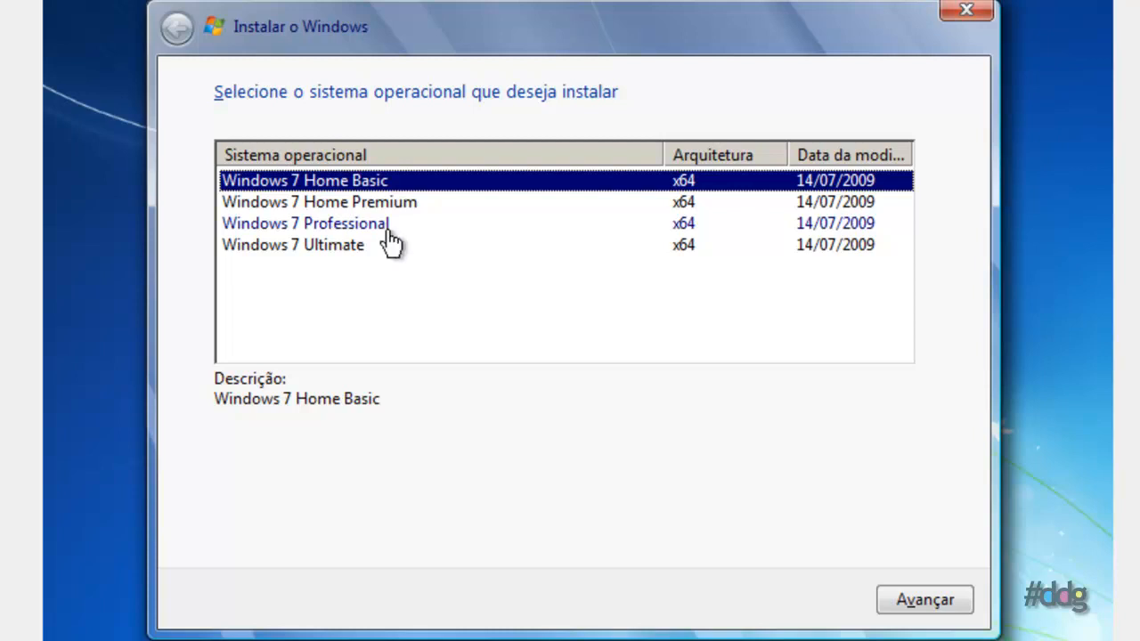
Select Windows 7 Professional x64 as the edition to install and accept its license terms
click(354, 229)
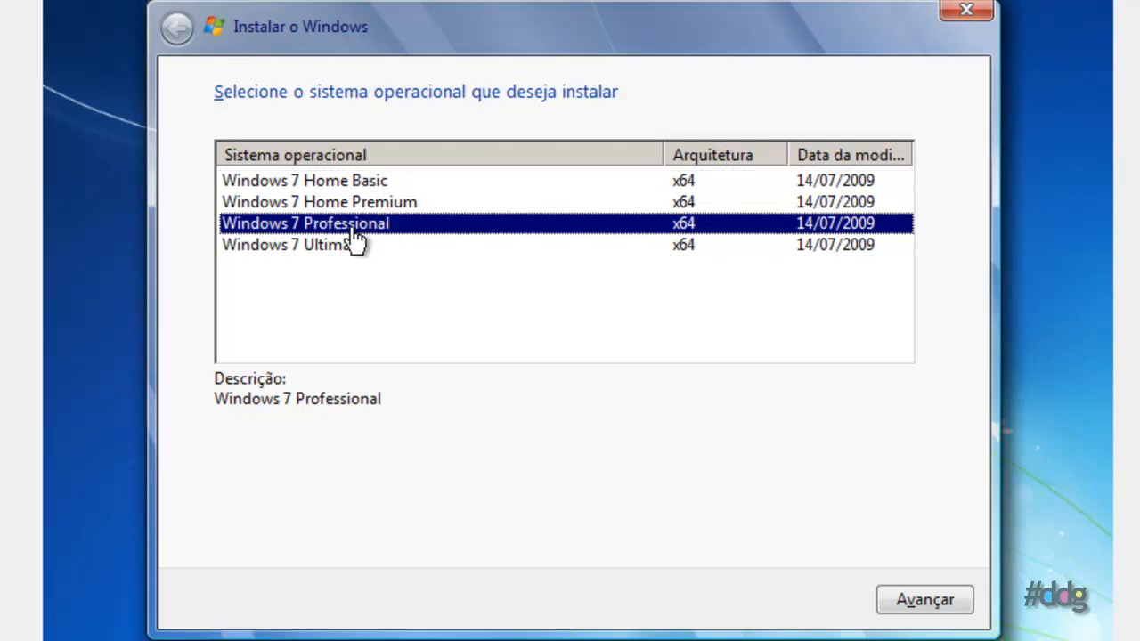
click(921, 602)
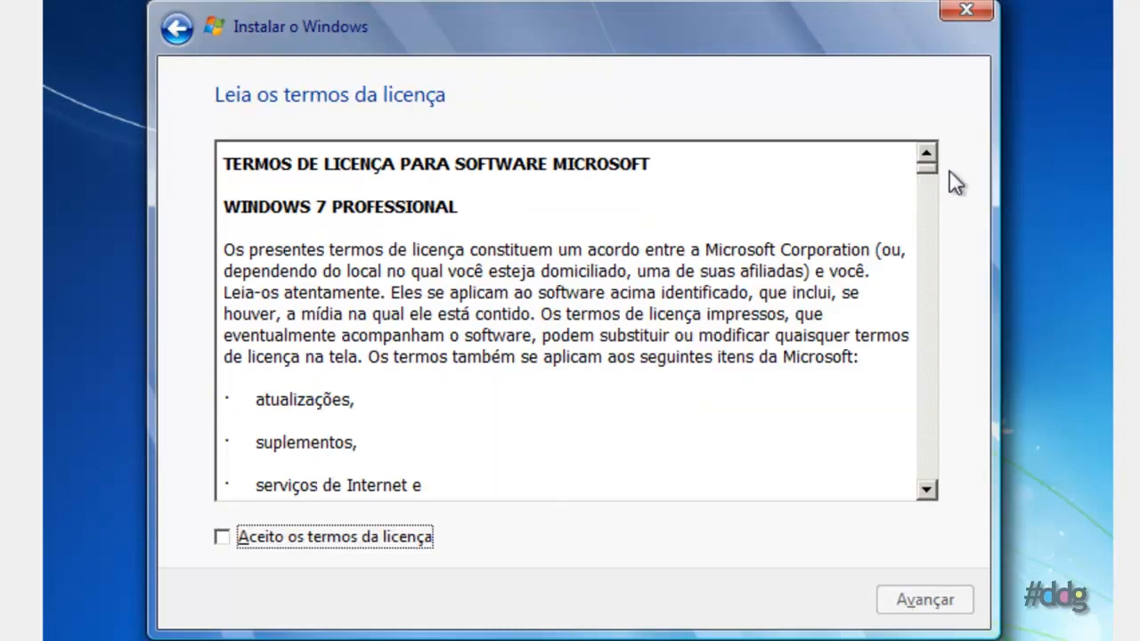
drag(926, 172, 926, 486)
click(244, 536)
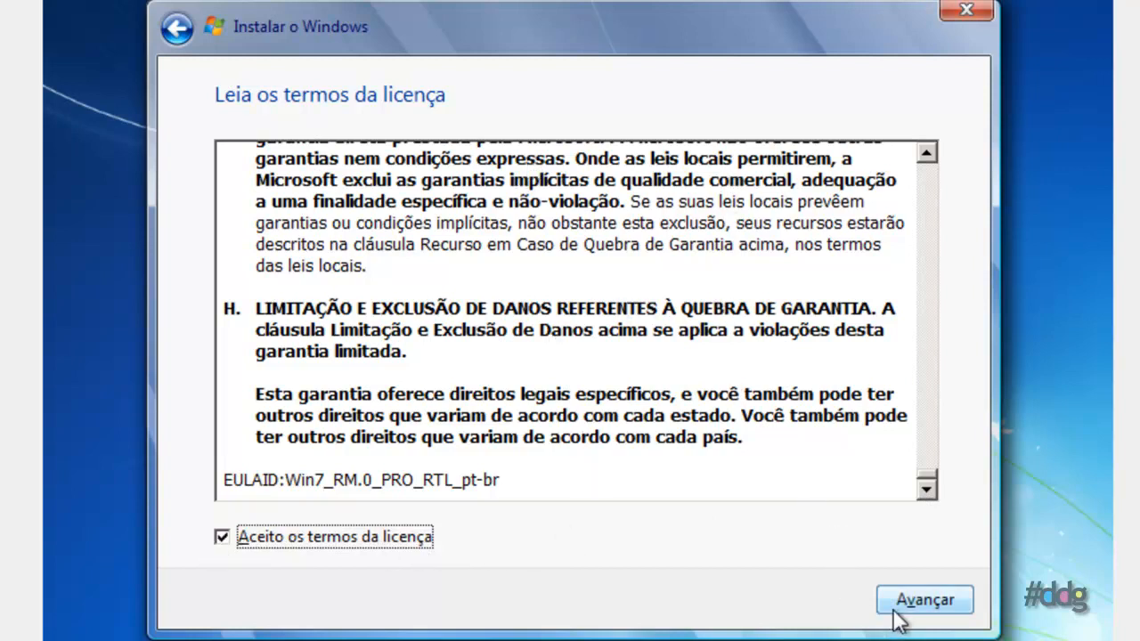
click(945, 606)
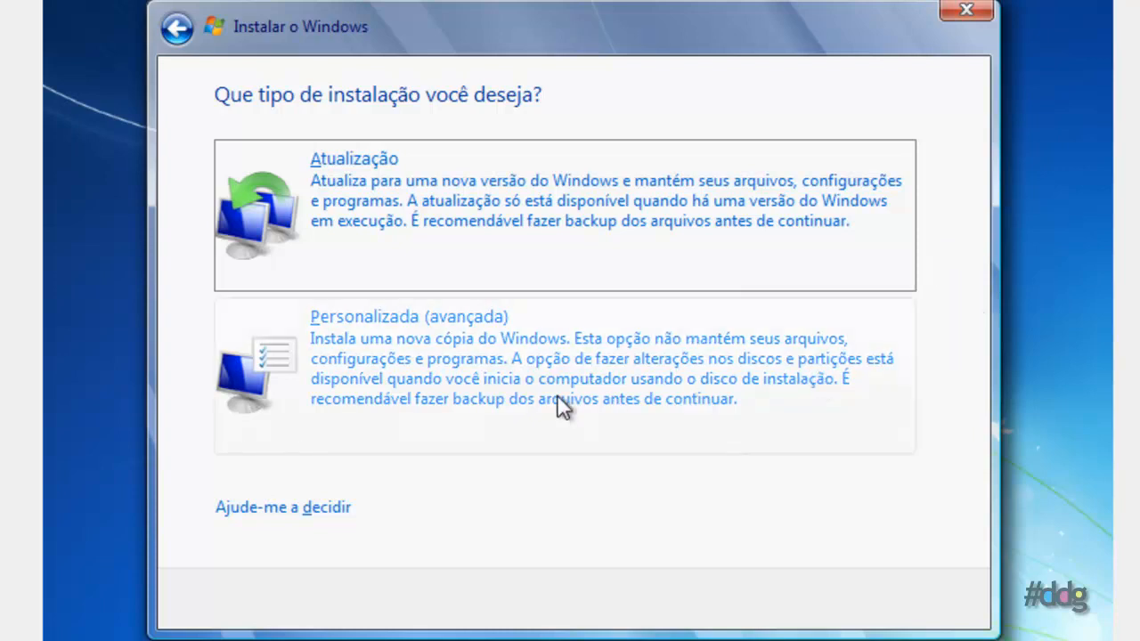
Choose the custom (advanced) installation and begin a new partition on the unallocated space of Disk 0
click(519, 398)
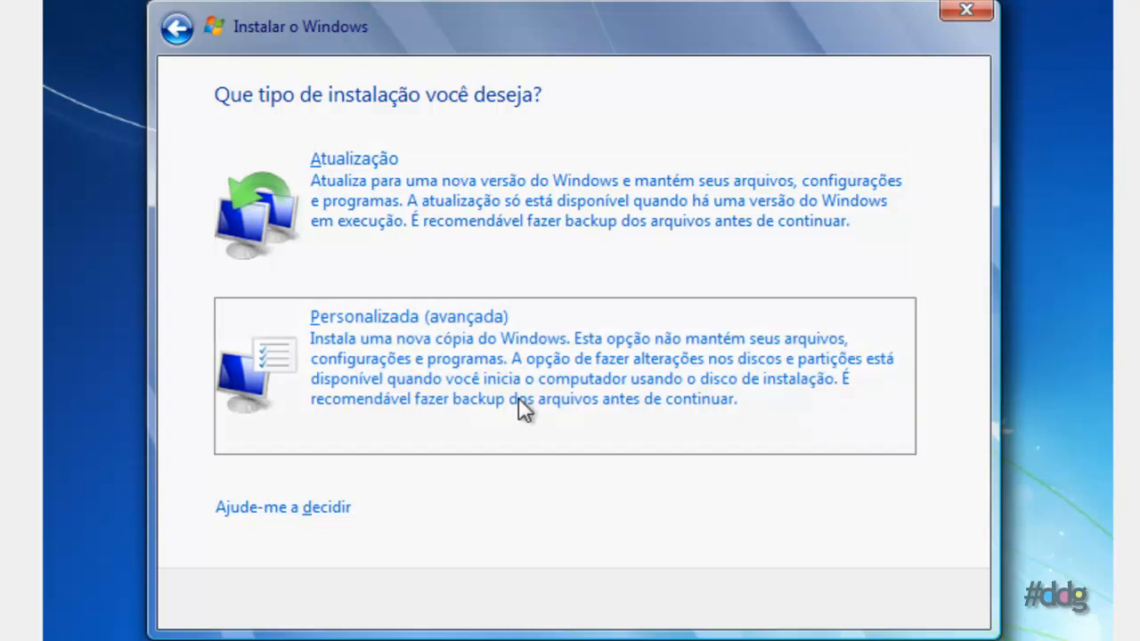
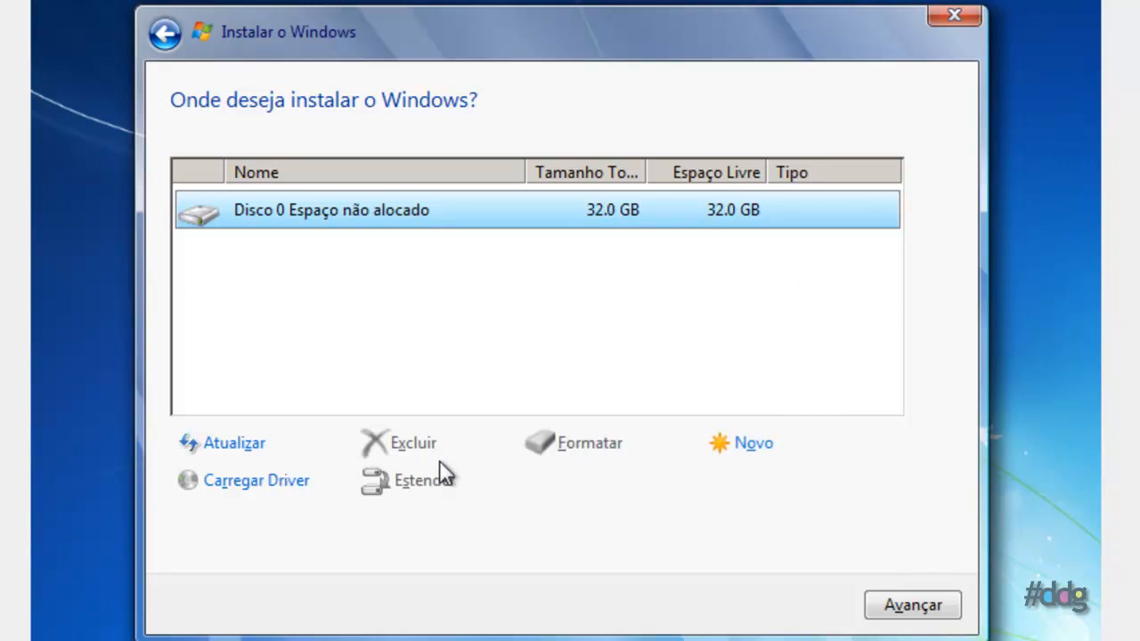
click(747, 452)
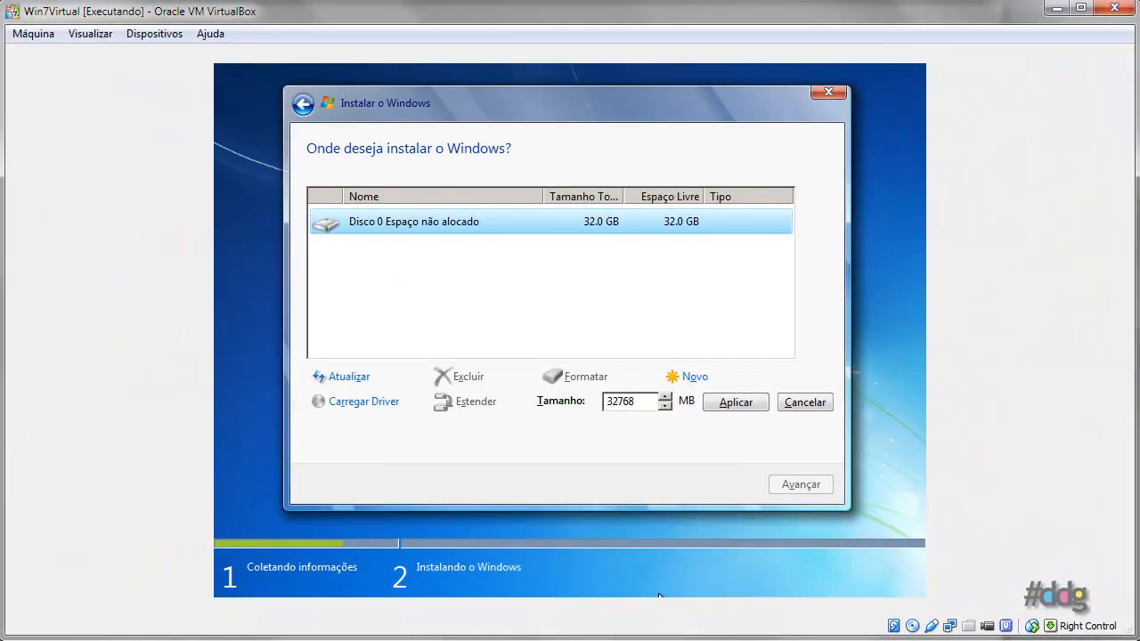
Switch to Calculator and compute 20 * 1024 to convert 20 GB to megabytes
key(alt+Tab)
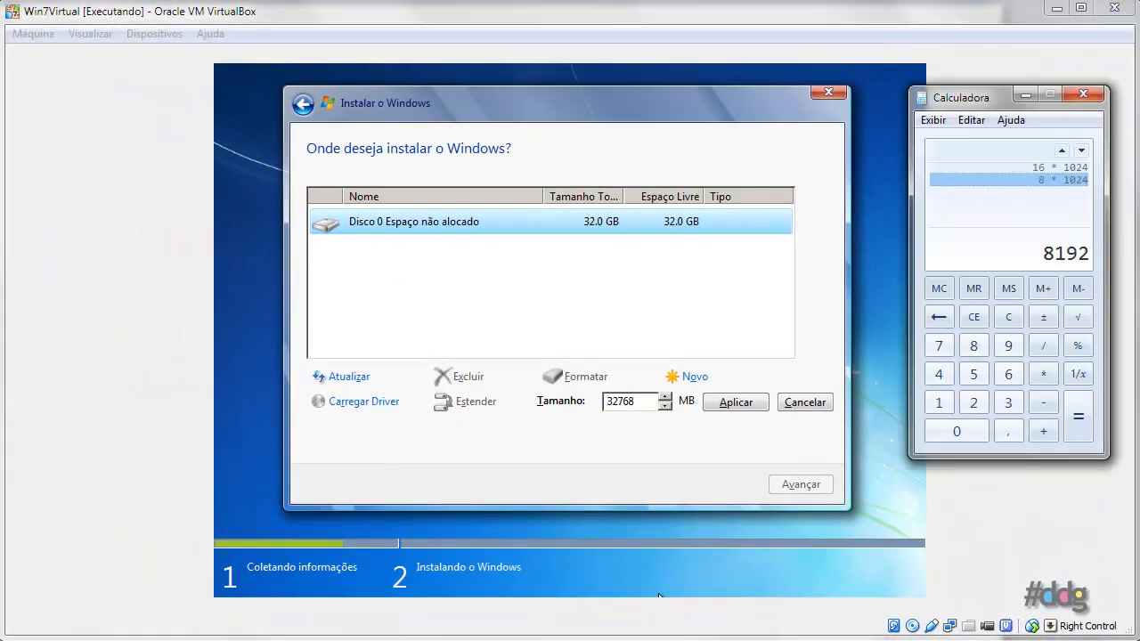
click(1082, 150)
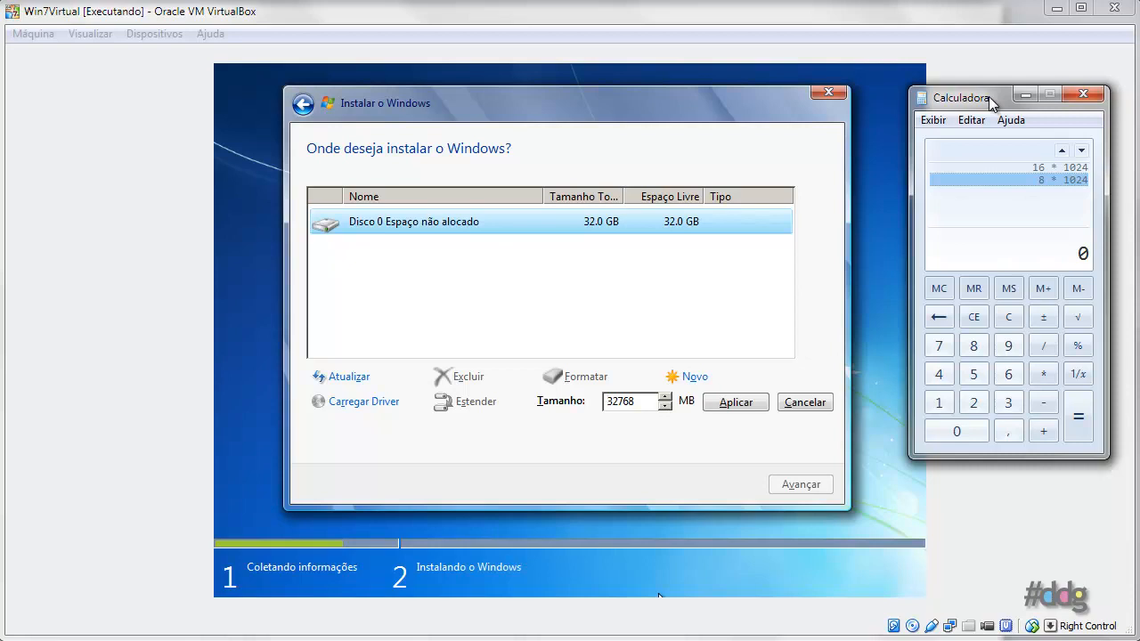
text(20 * 1024)
key(Return)
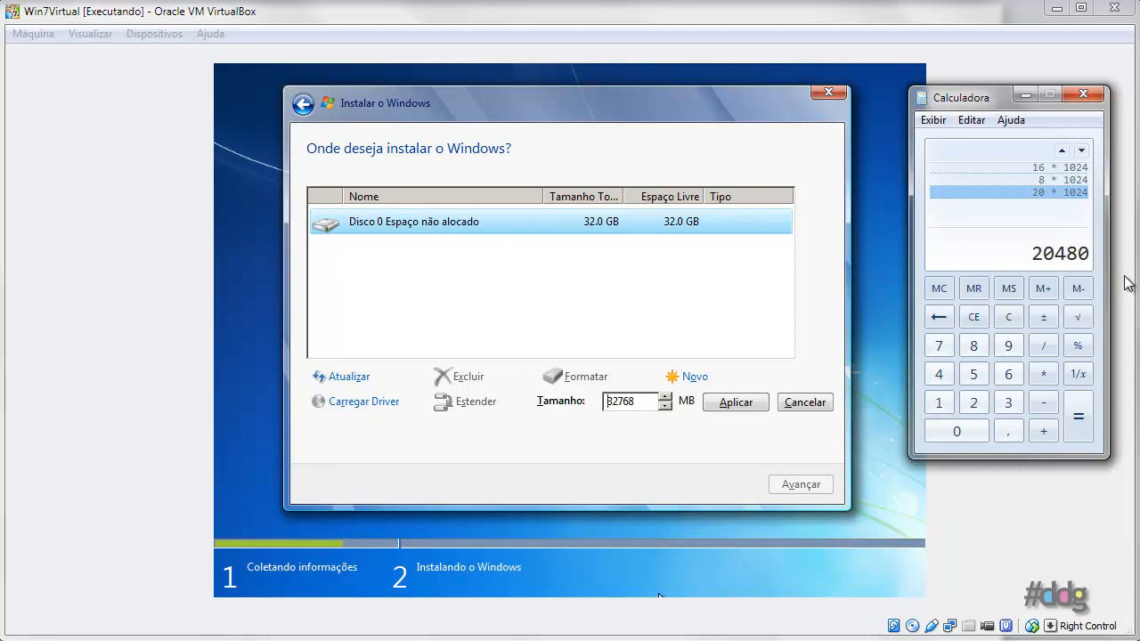
Set the new partition's size to 20480 MB in Windows setup and check it against Calculator
click(635, 405)
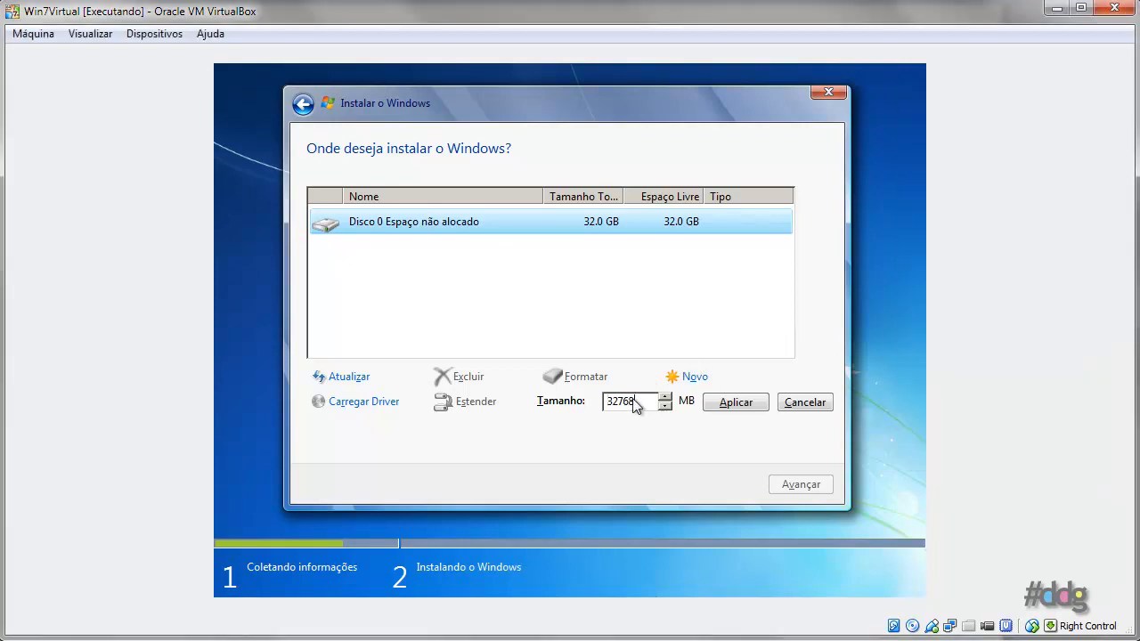
double_click(635, 405)
text(20840)
key(alt+Tab)
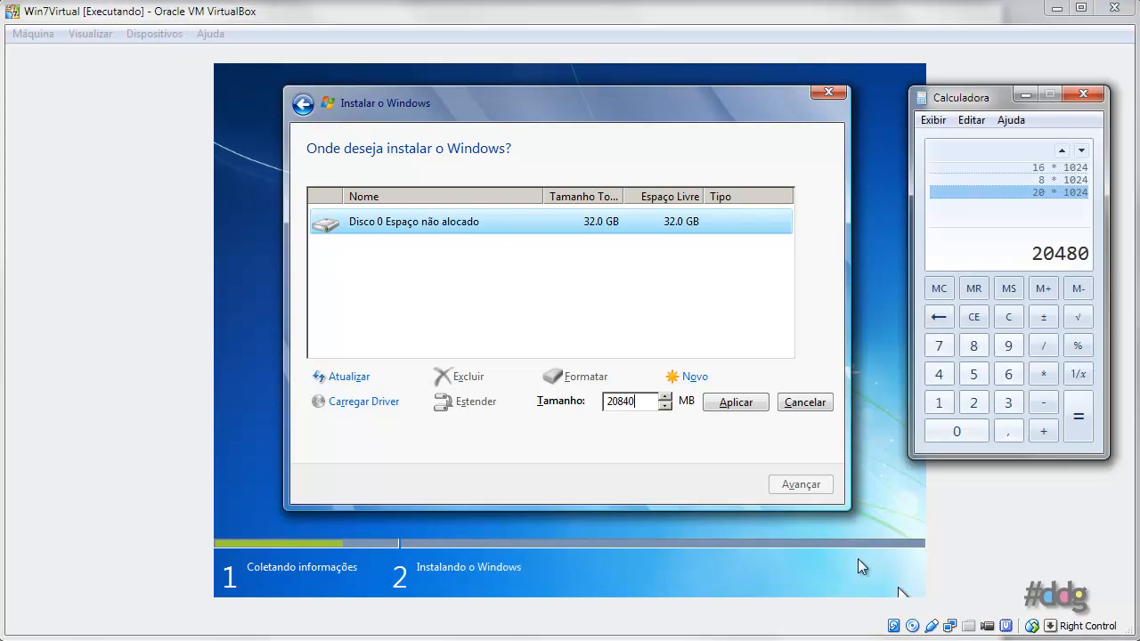
click(622, 406)
drag(622, 406, 638, 408)
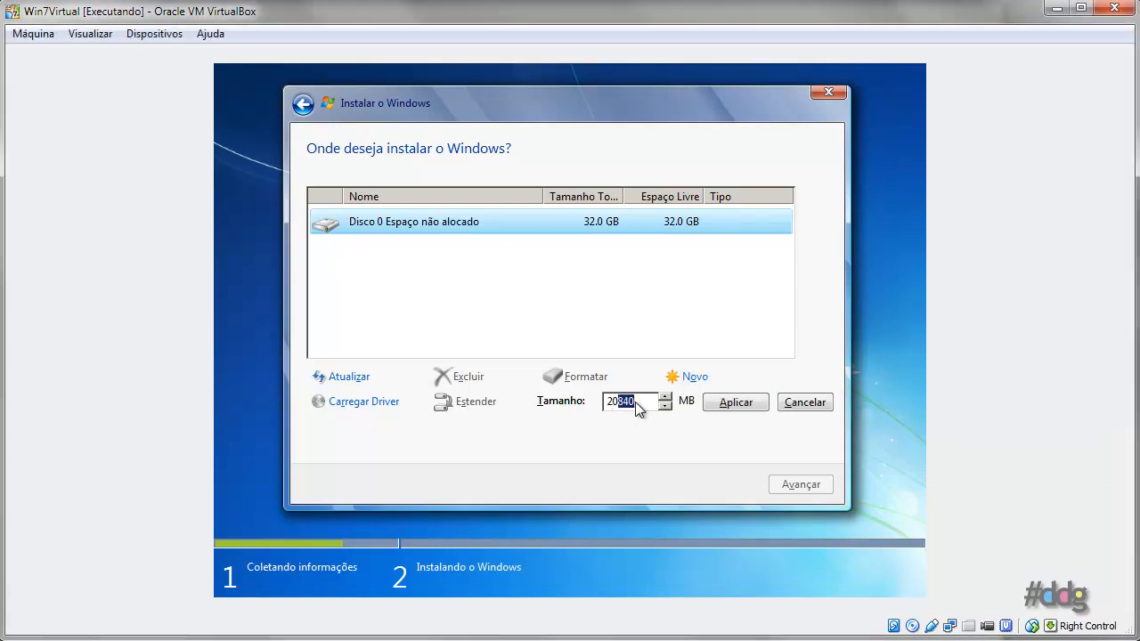
text(480)
key(alt+Tab)
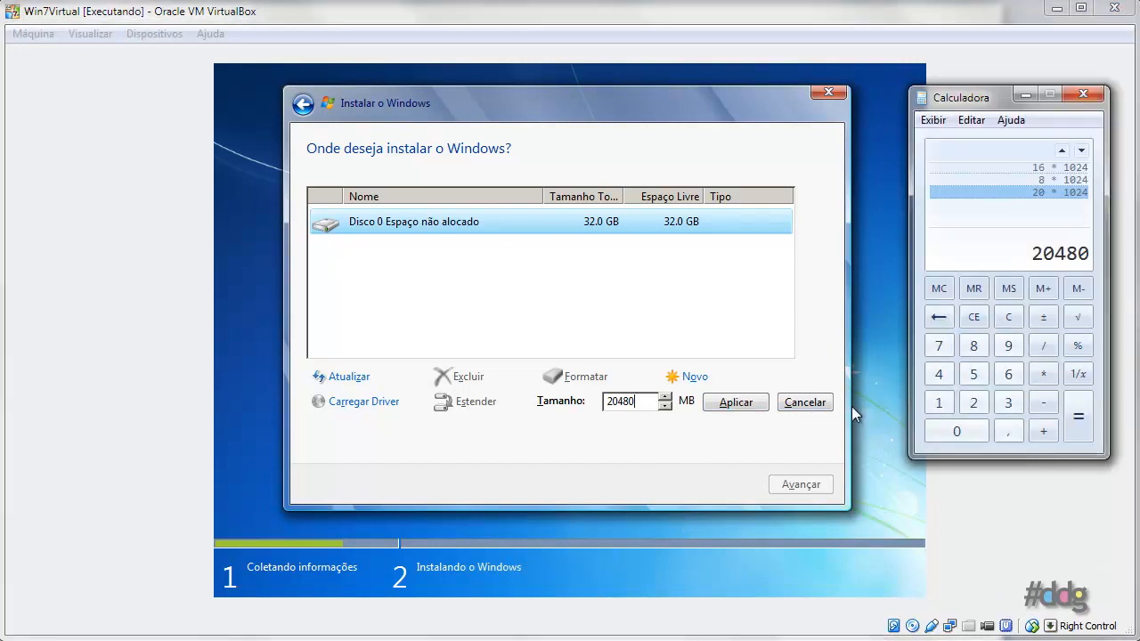
Show the disk partitioning chart with Calculator beside it and compute 100 * 1024 for a 100 GB system partition
key(alt+Tab)
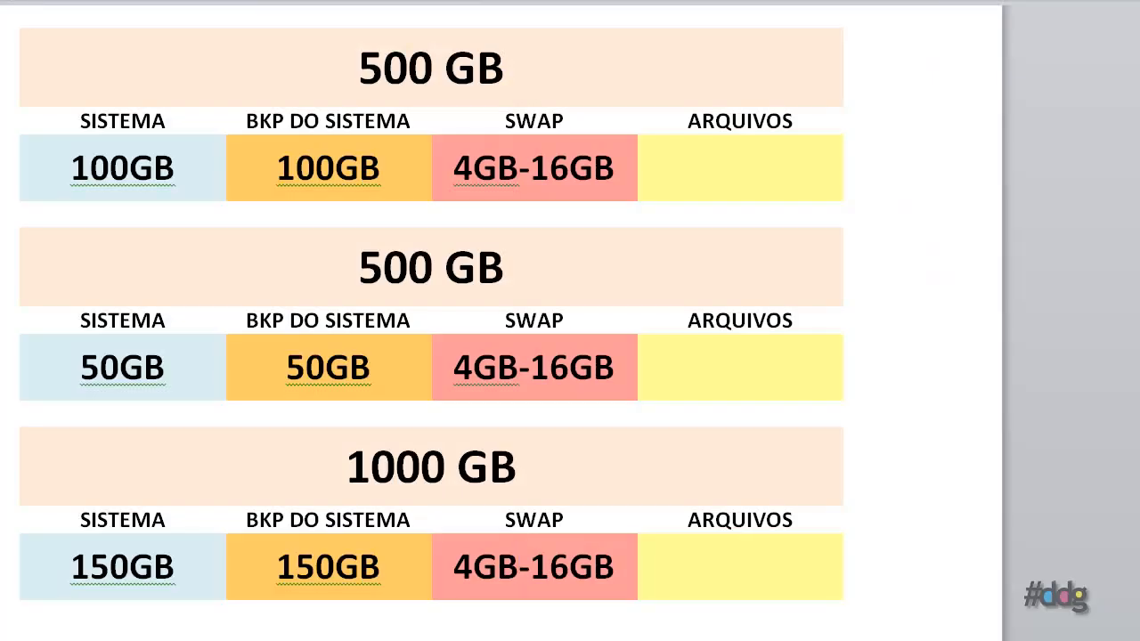
key(alt+Tab)
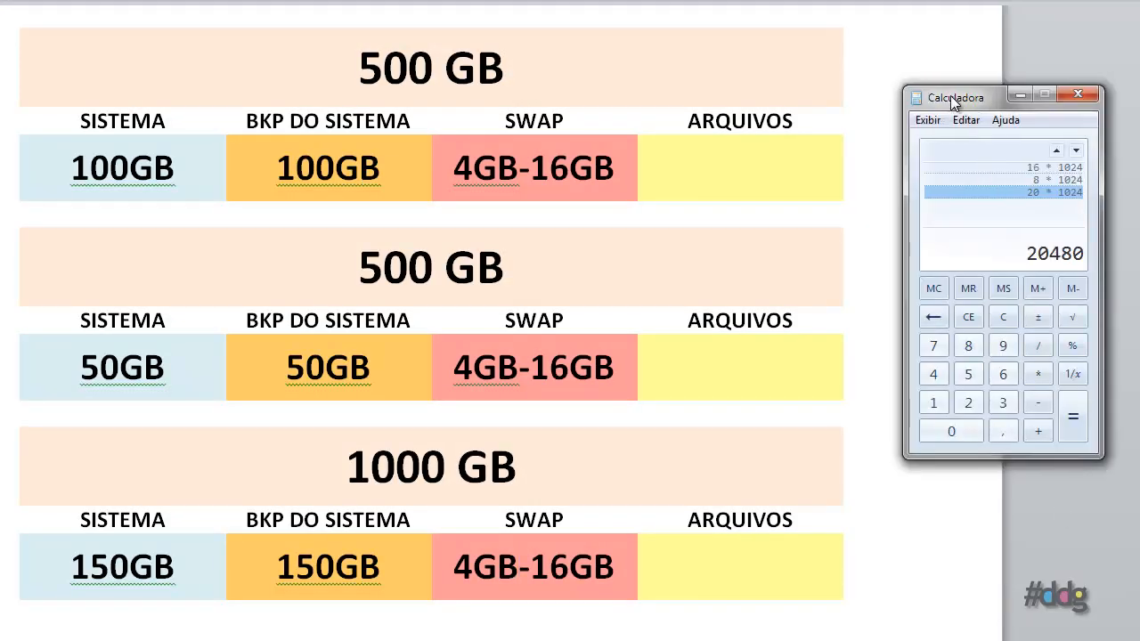
drag(959, 95, 956, 96)
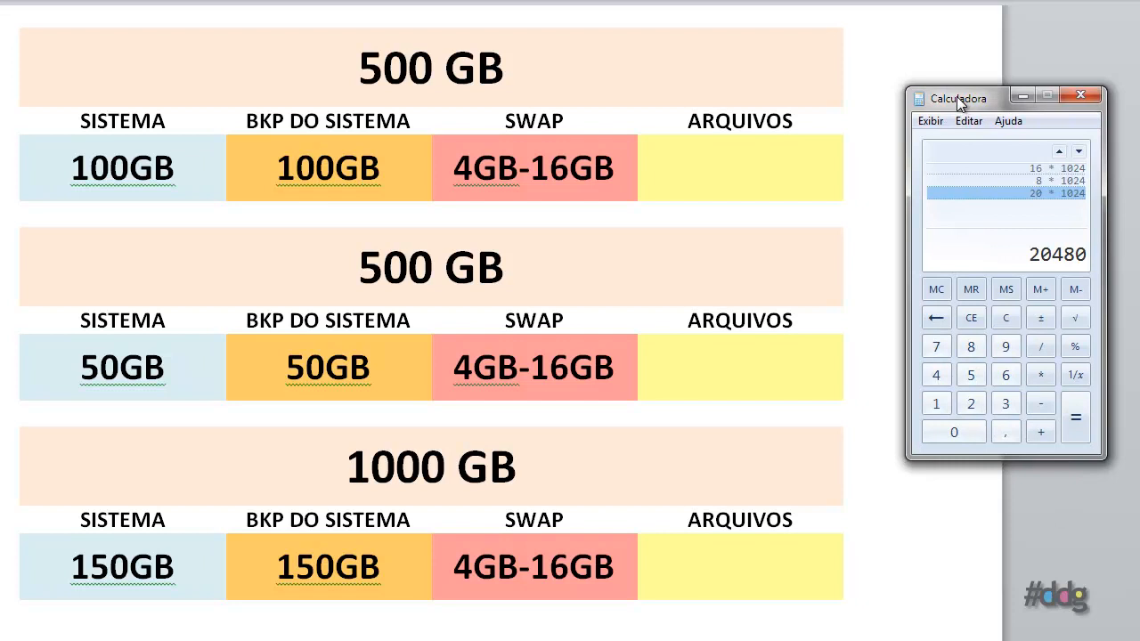
text(100 * 1024)
key(Return)
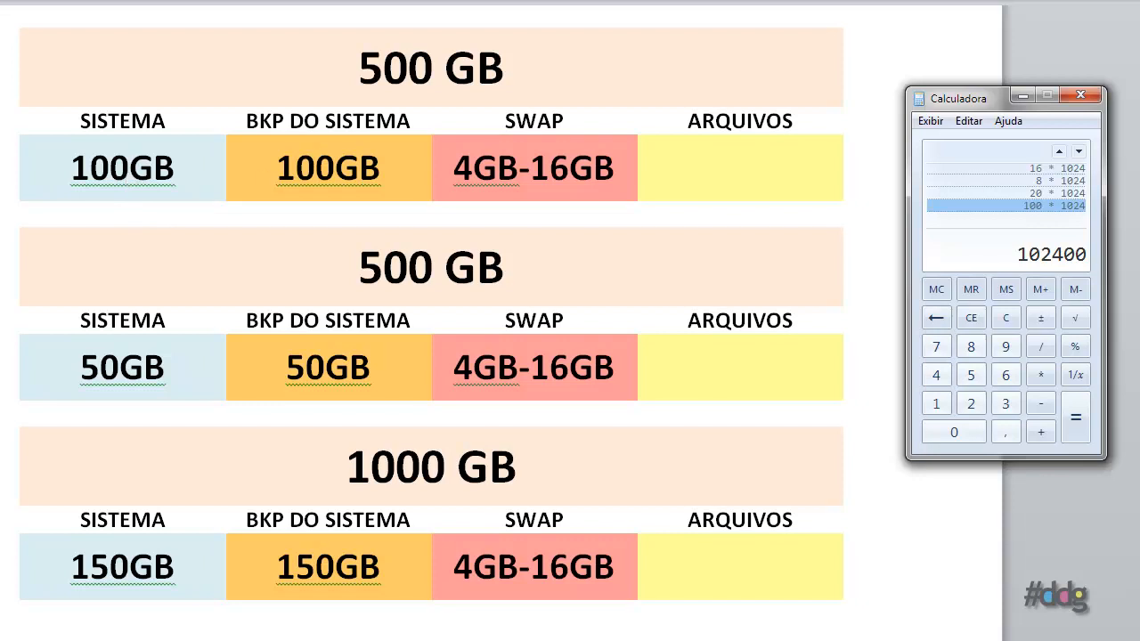
Return to Windows setup, create the 20480 MB partition on Disk 0 and accept the additional system partitions
key(alt+Tab)
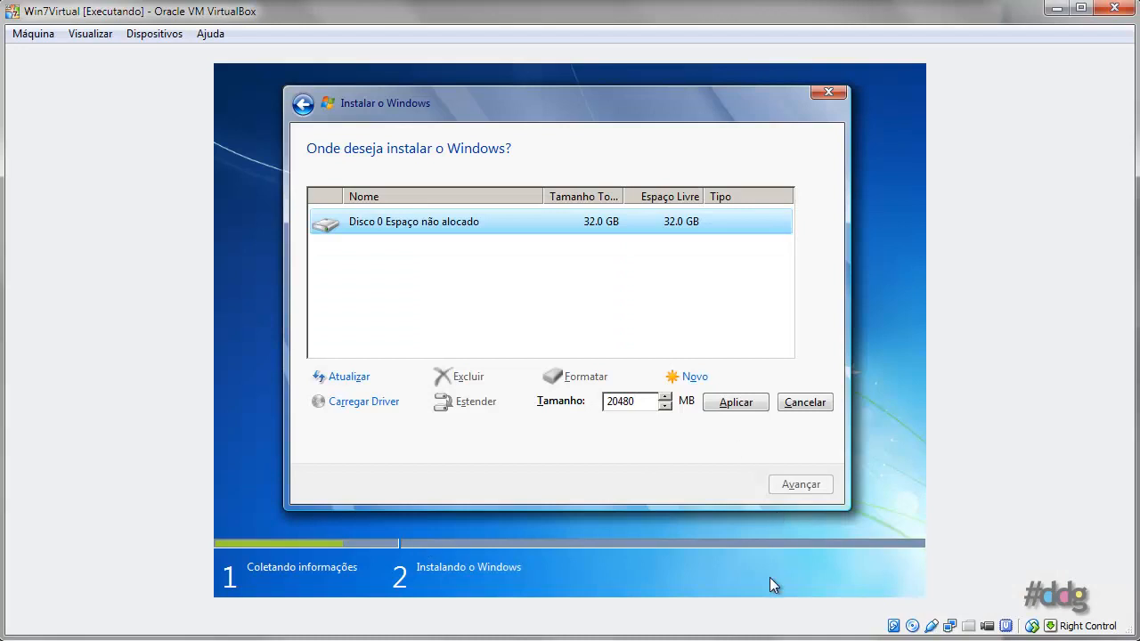
click(750, 404)
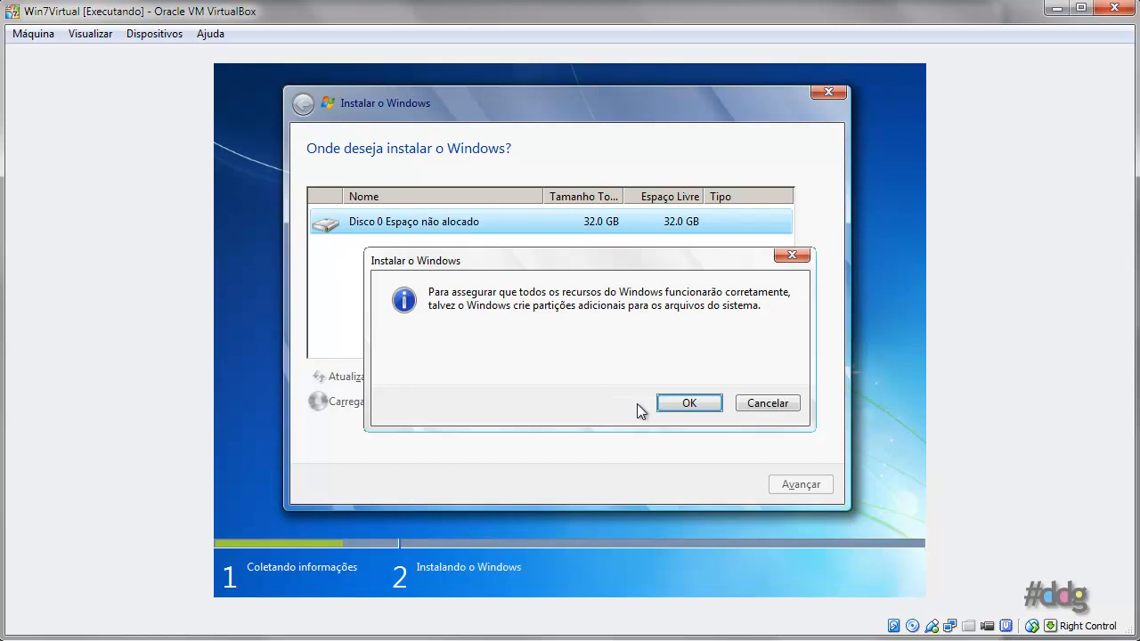
click(681, 405)
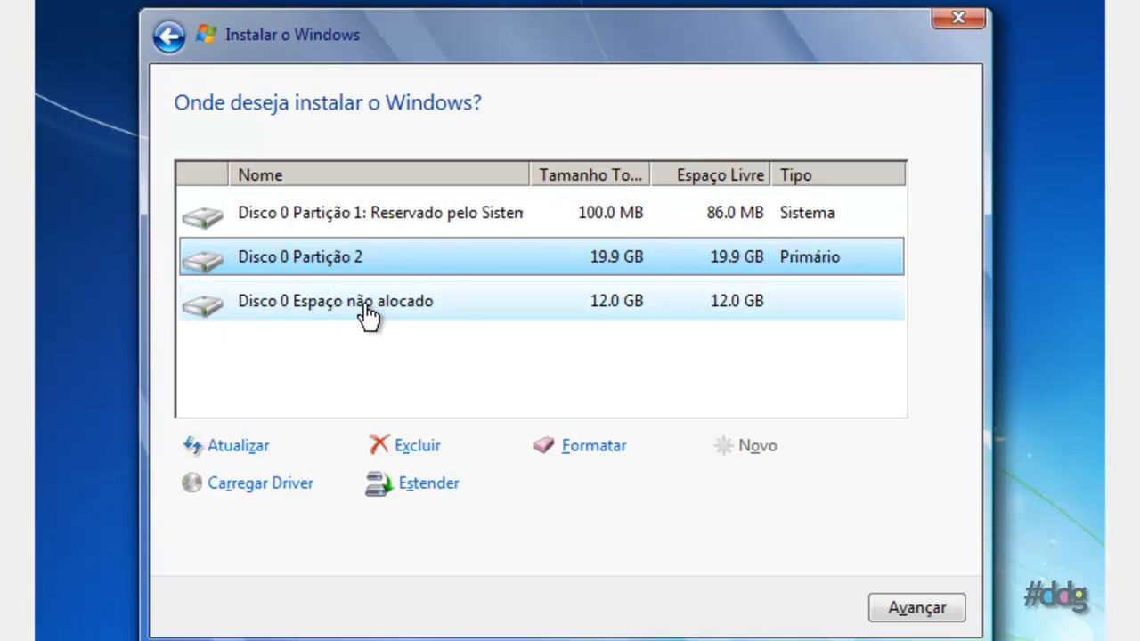
Begin another partition on the remaining unallocated space of Disk 0 and compute 4 * 1024 in Calculator for its size
click(499, 313)
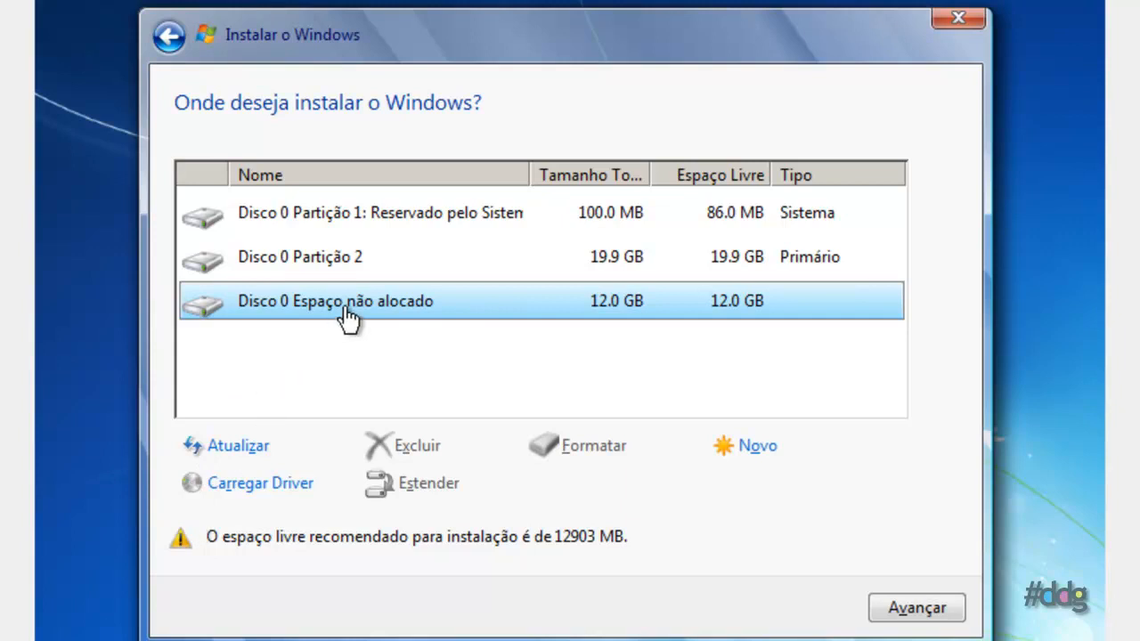
click(753, 454)
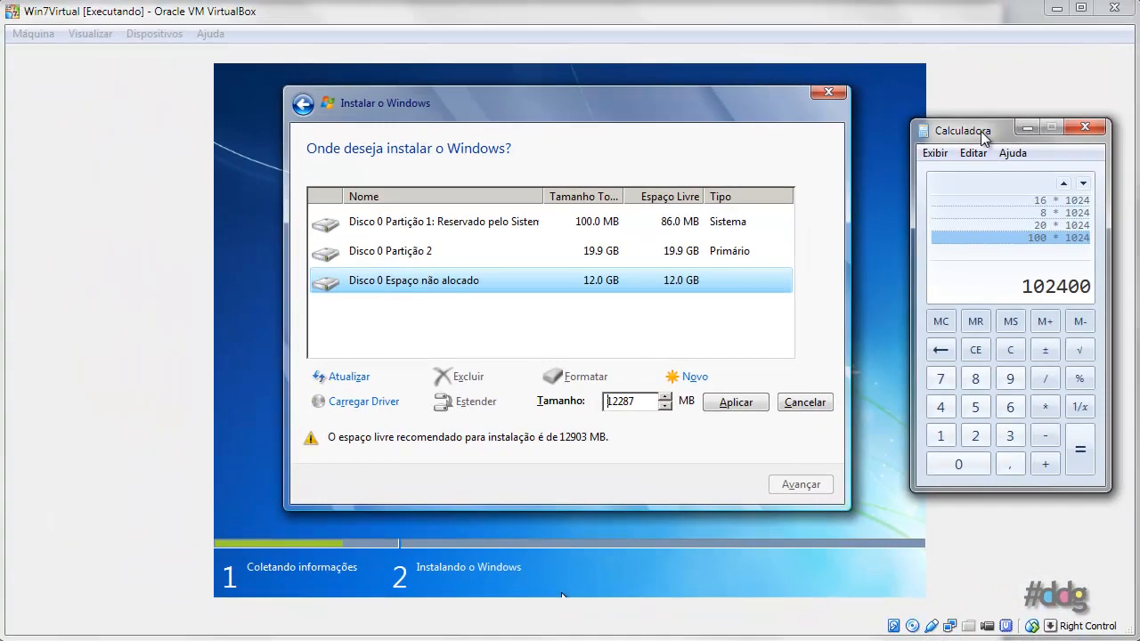
key(Escape)
text(4 * 1024)
key(Return)
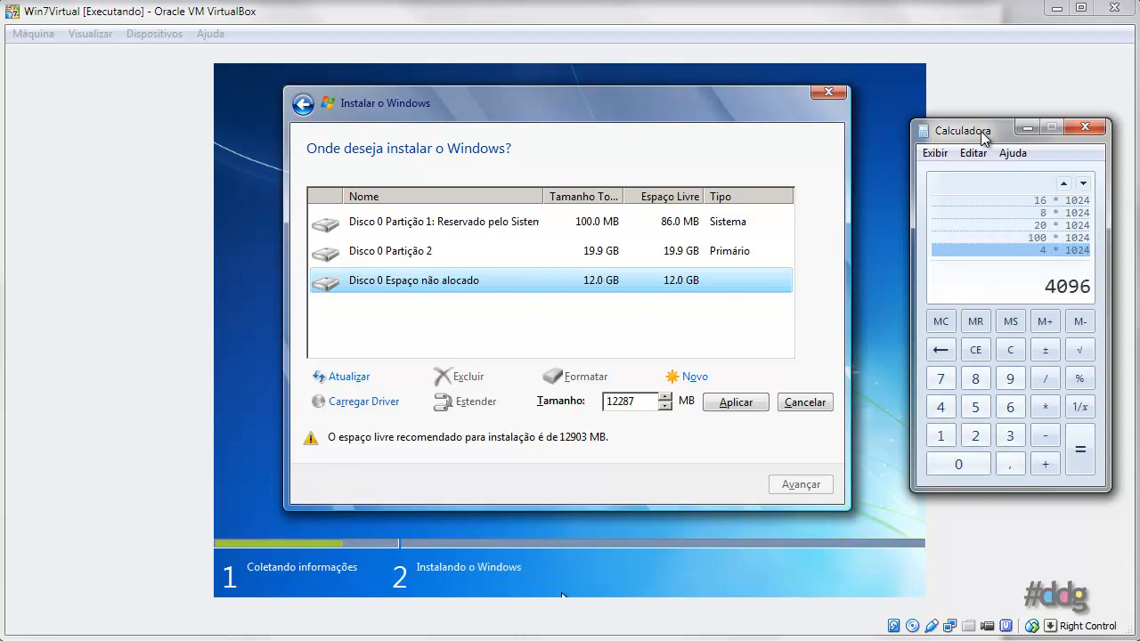
Set the new partition's size to 4096 MB in Windows setup and create it
click(656, 400)
drag(655, 401, 592, 407)
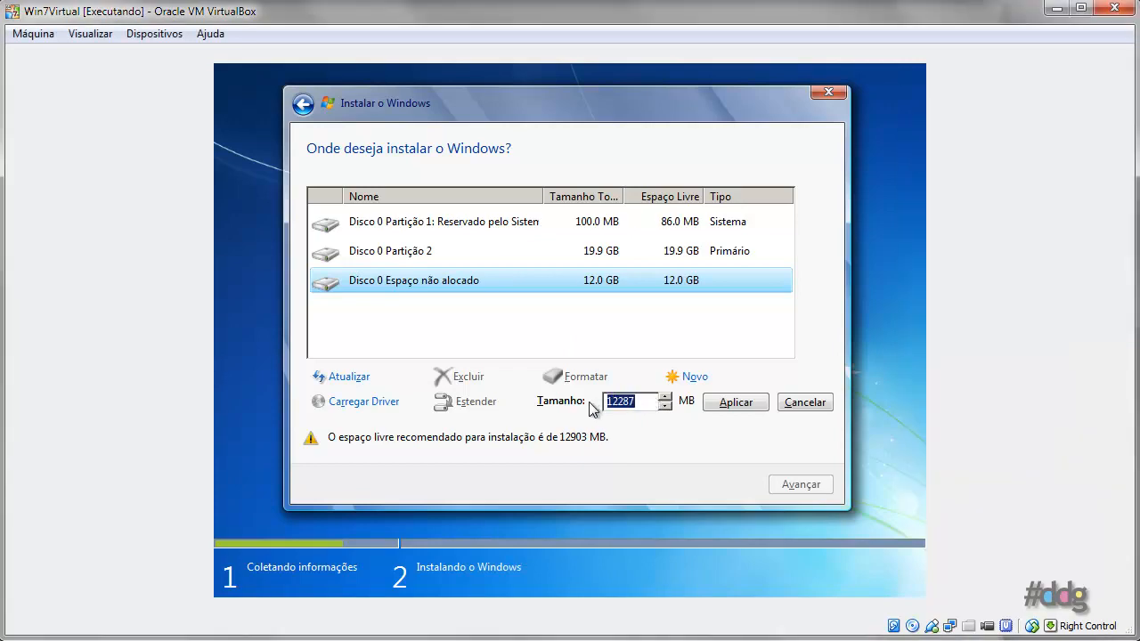
text(4096)
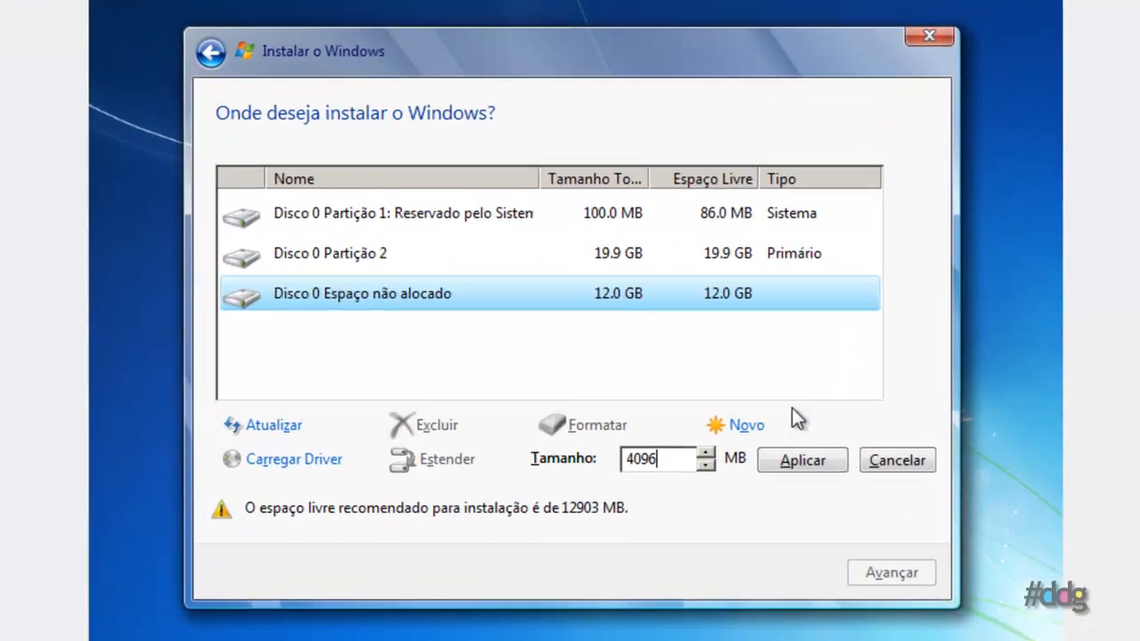
click(793, 461)
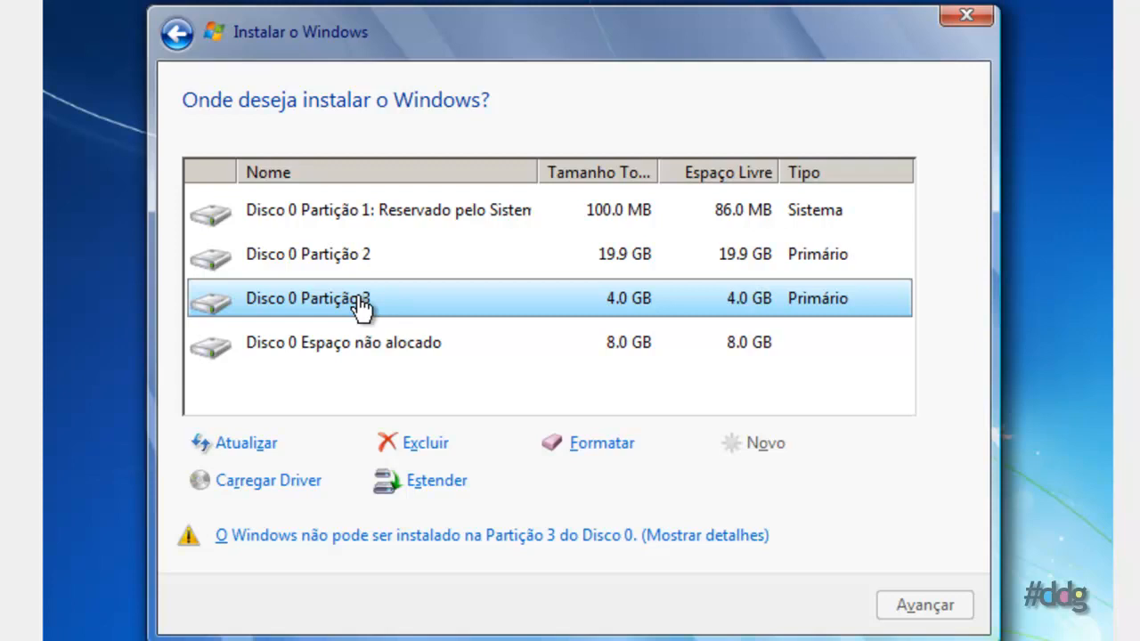
Select the remaining unallocated space, and compute 500 - 204 in Calculator beside the partitioning chart for the files partition
click(351, 354)
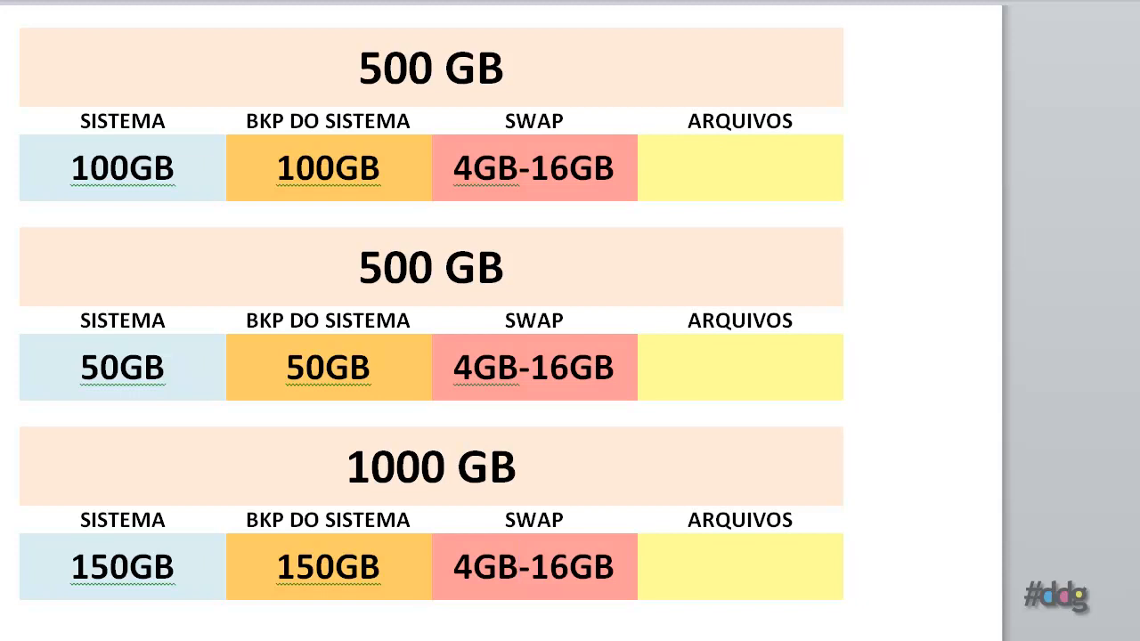
key(alt+Tab)
text(500)
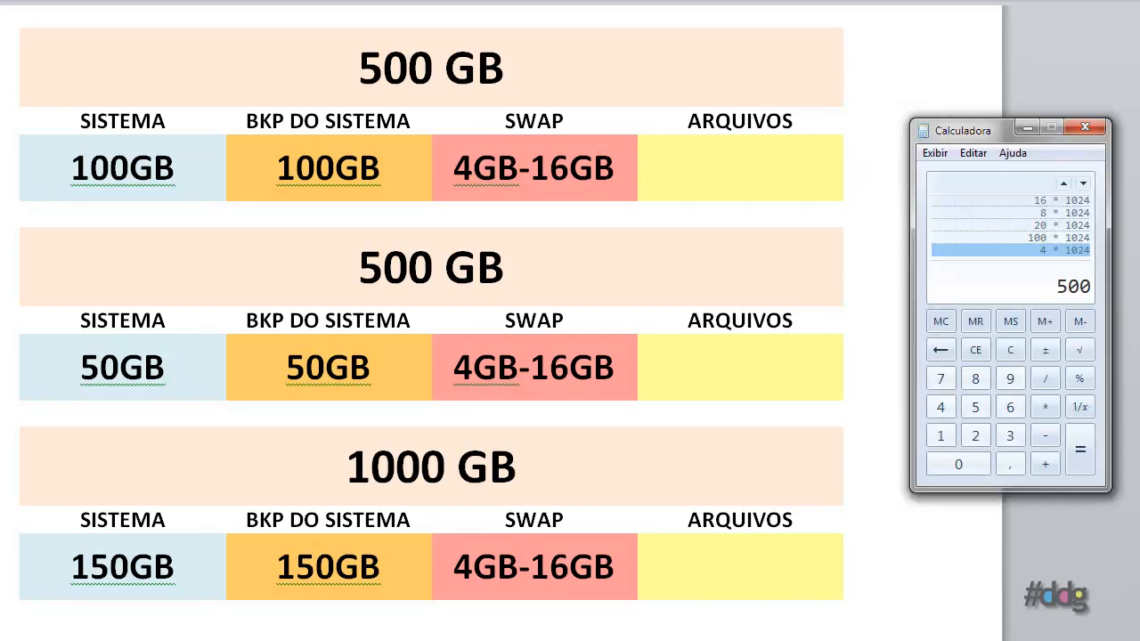
text( - 204)
key(Return)
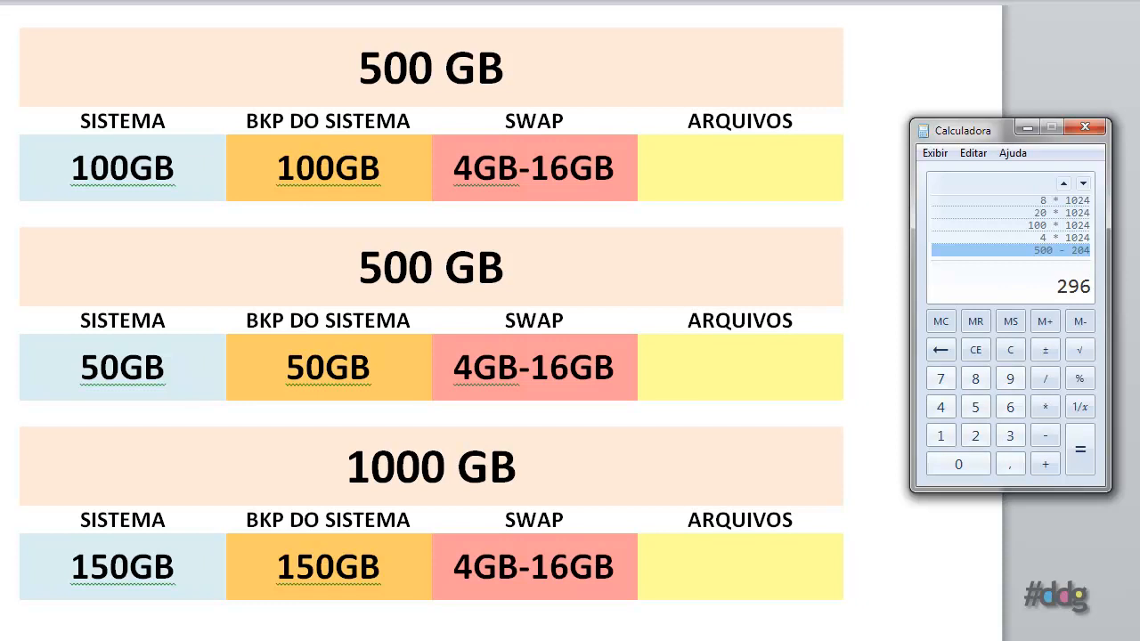
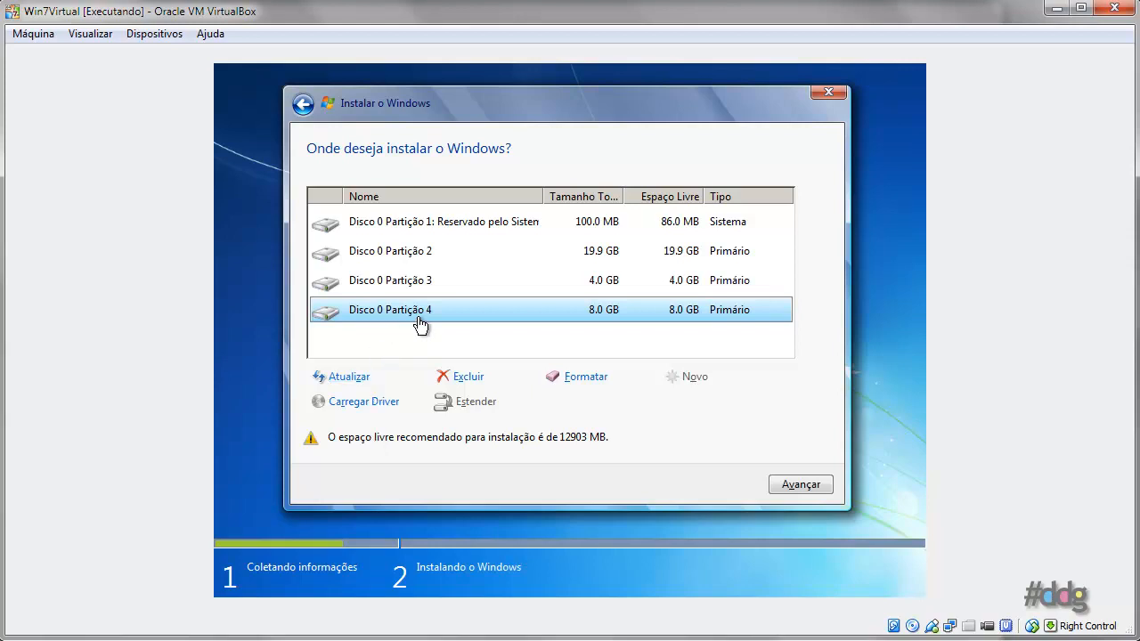
Format partitions 2, 3 and 4 of Disk 0, accepting the data loss for each
click(437, 252)
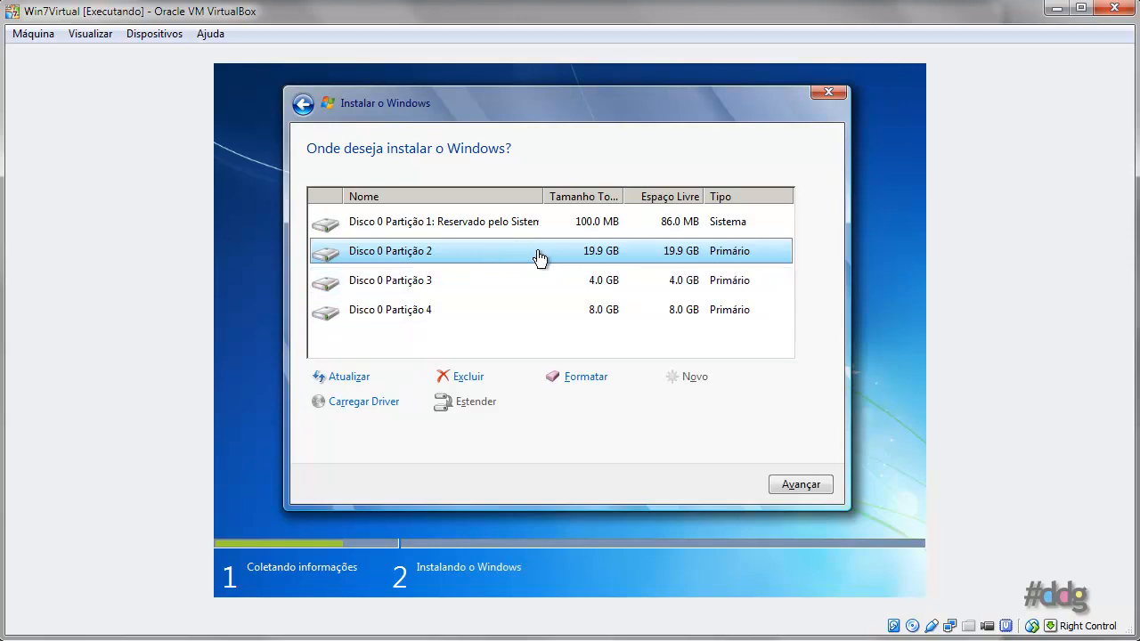
click(585, 378)
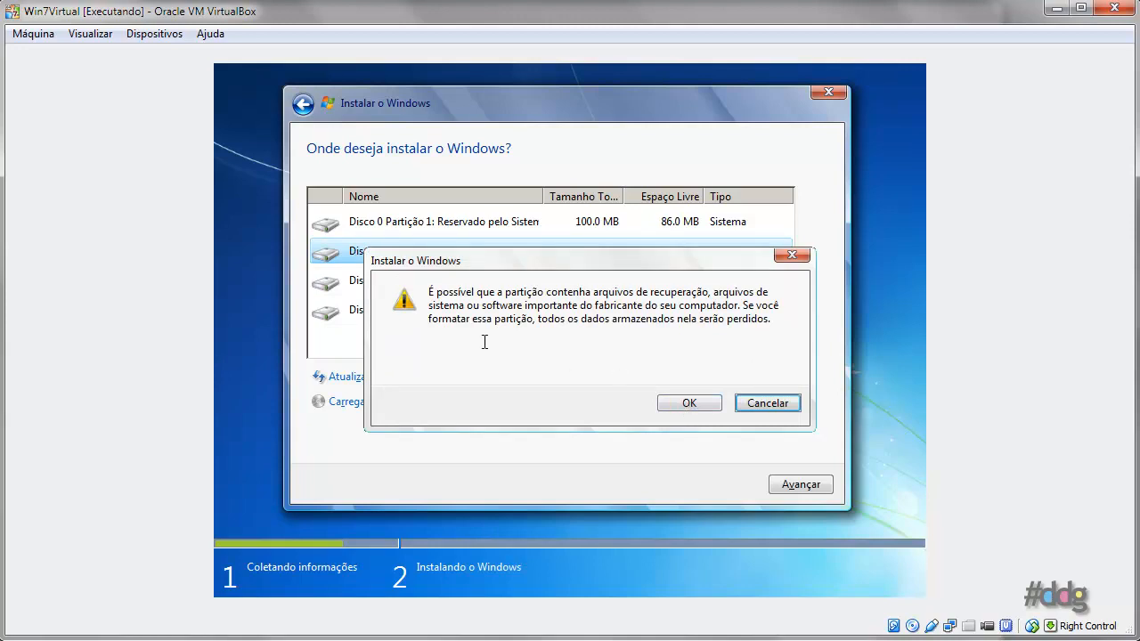
click(691, 403)
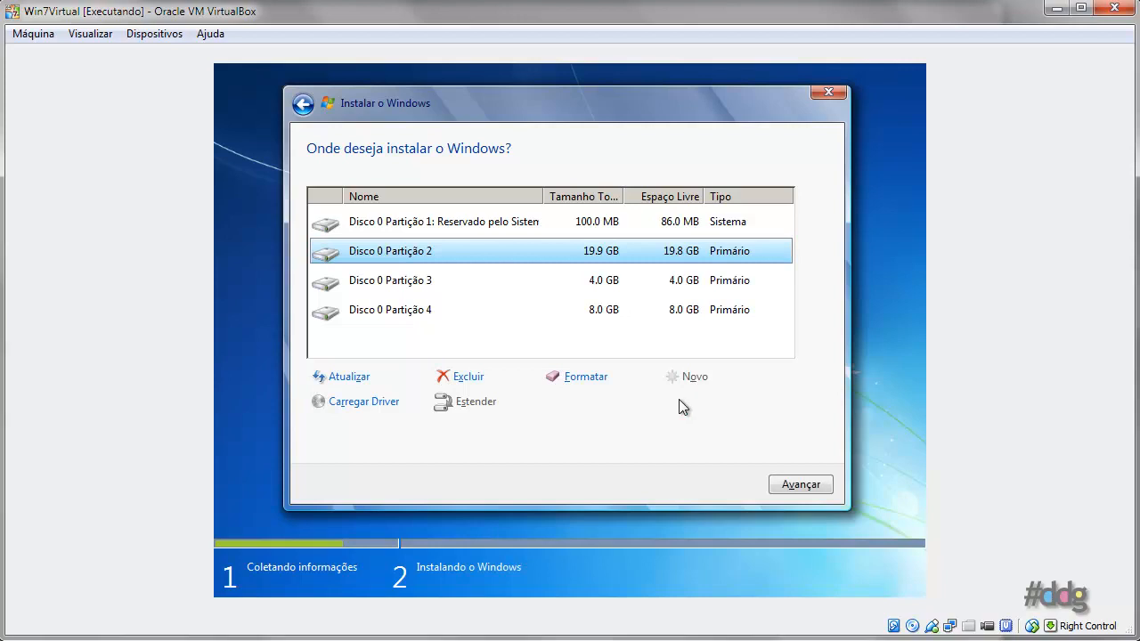
click(425, 280)
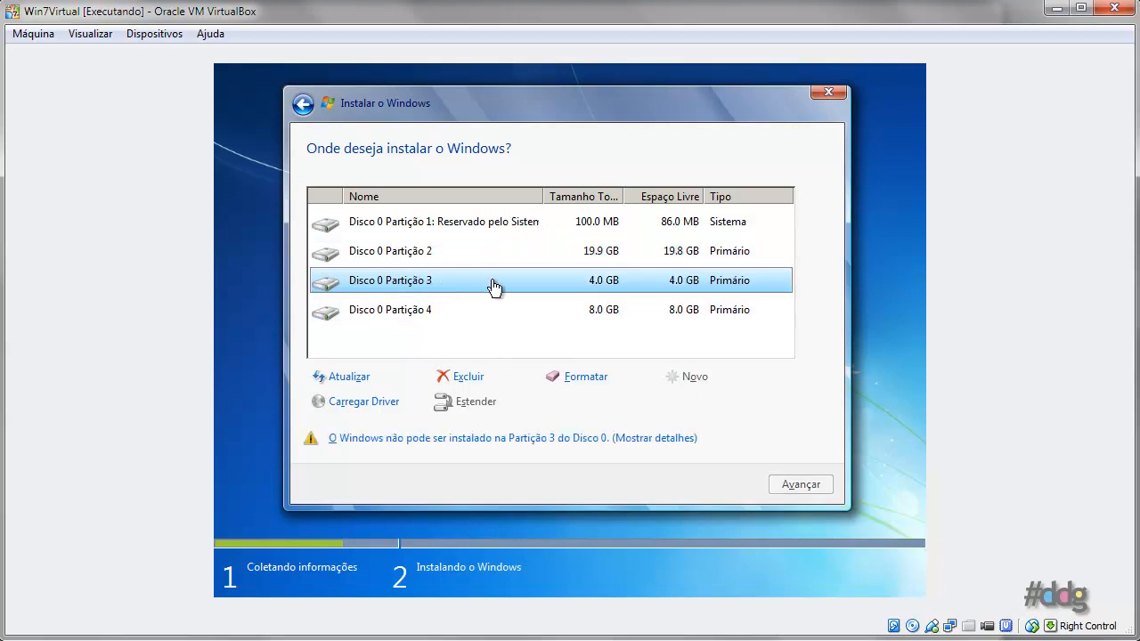
click(581, 377)
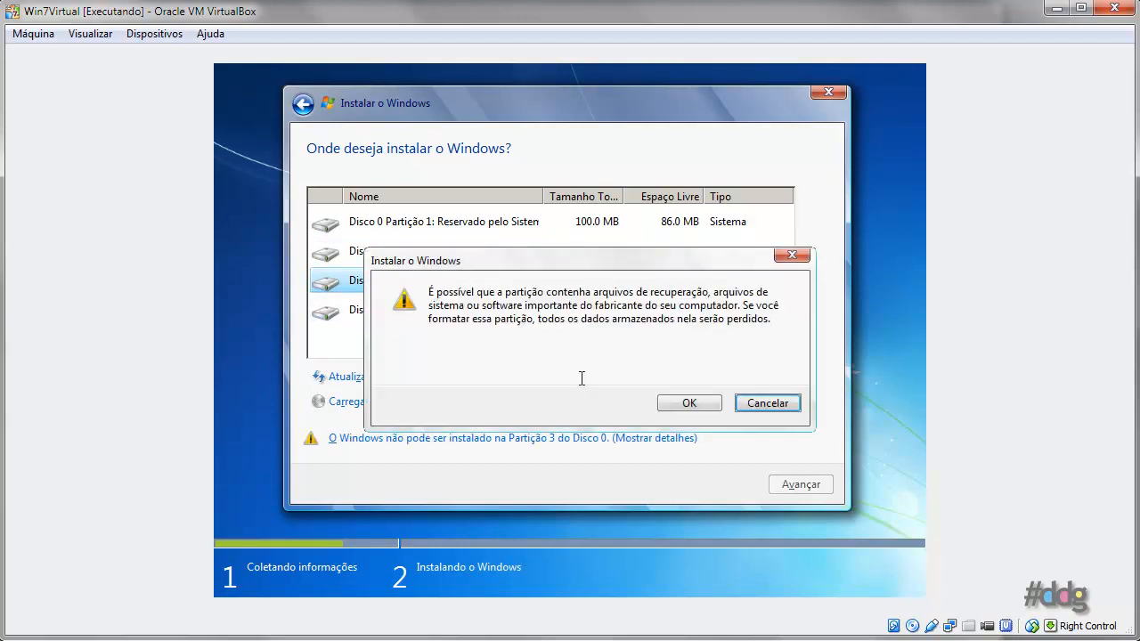
click(693, 402)
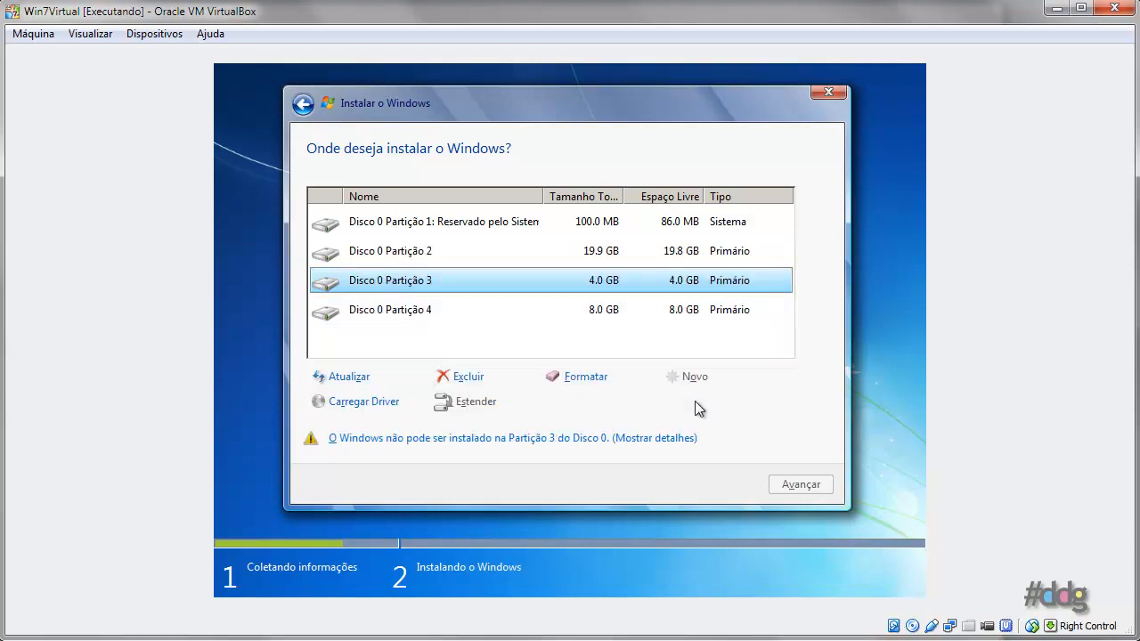
click(432, 312)
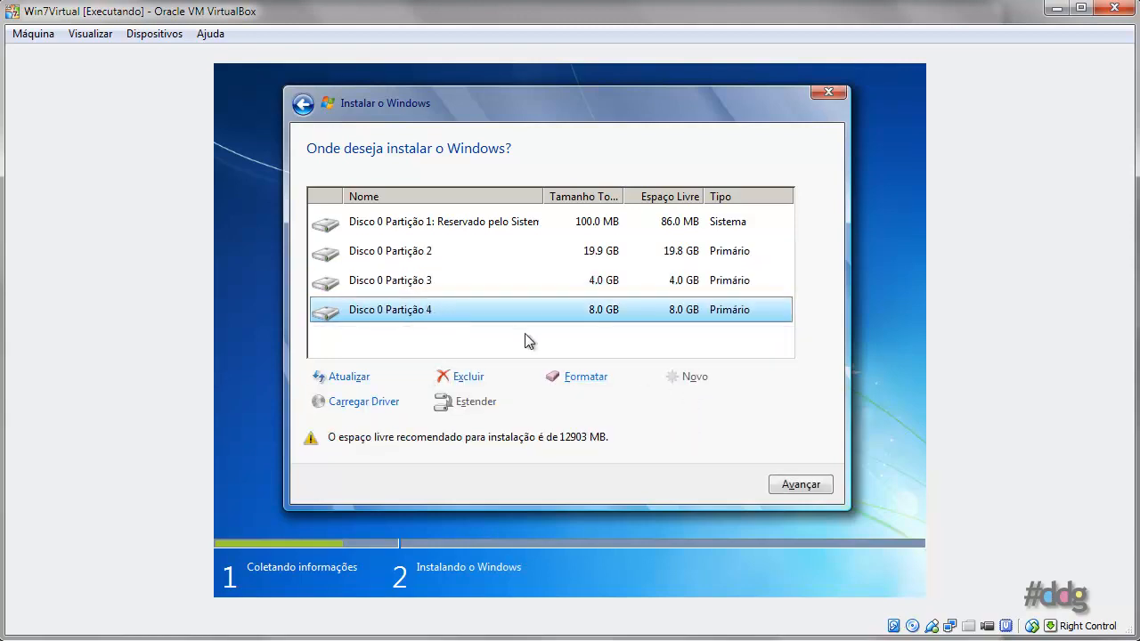
click(593, 377)
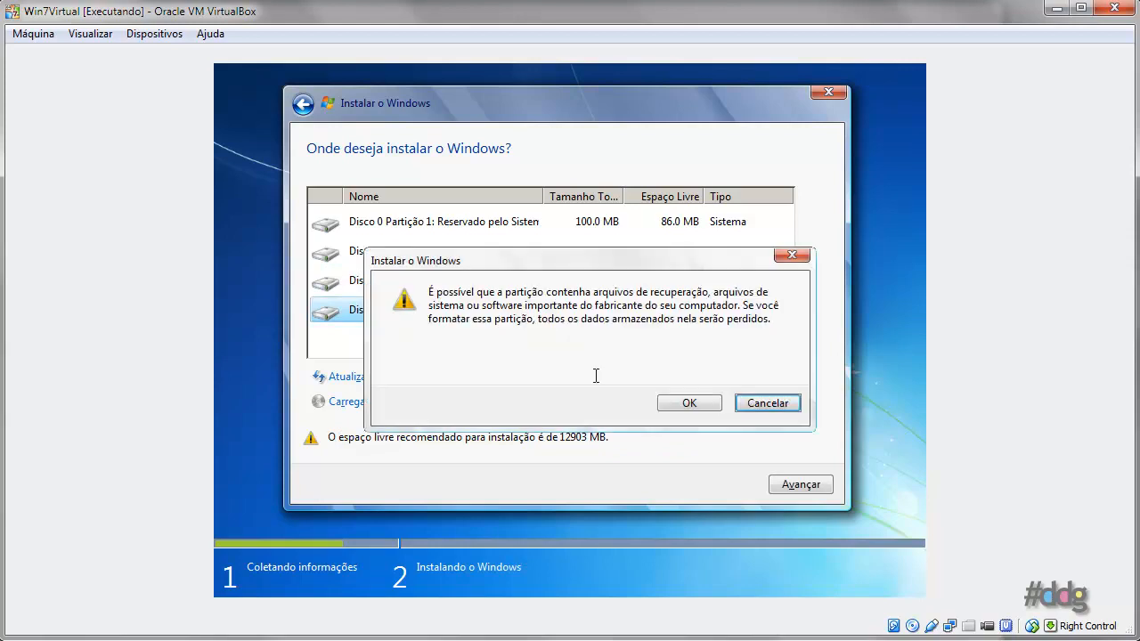
click(671, 402)
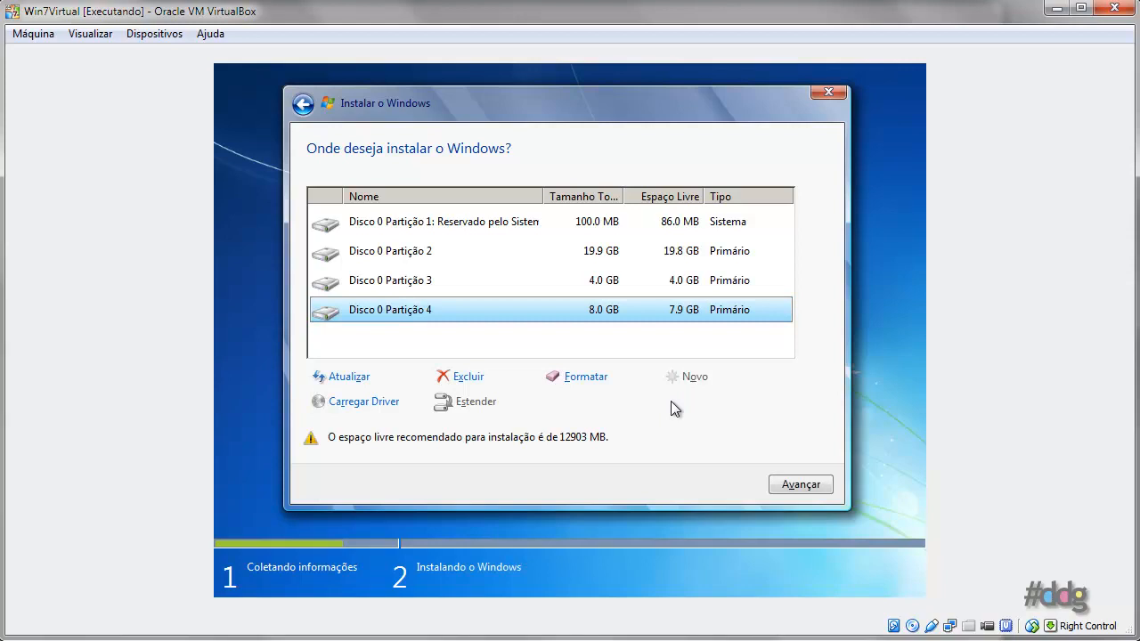
Choose Disk 0 partition 2 as the installation target and start installing Windows
click(420, 253)
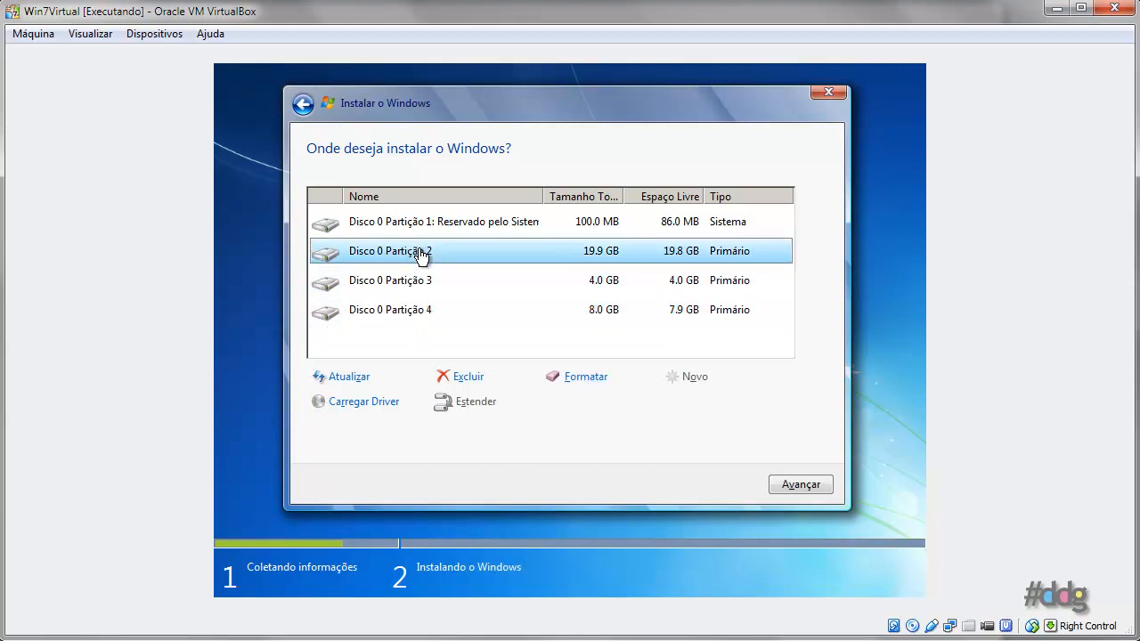
click(807, 487)
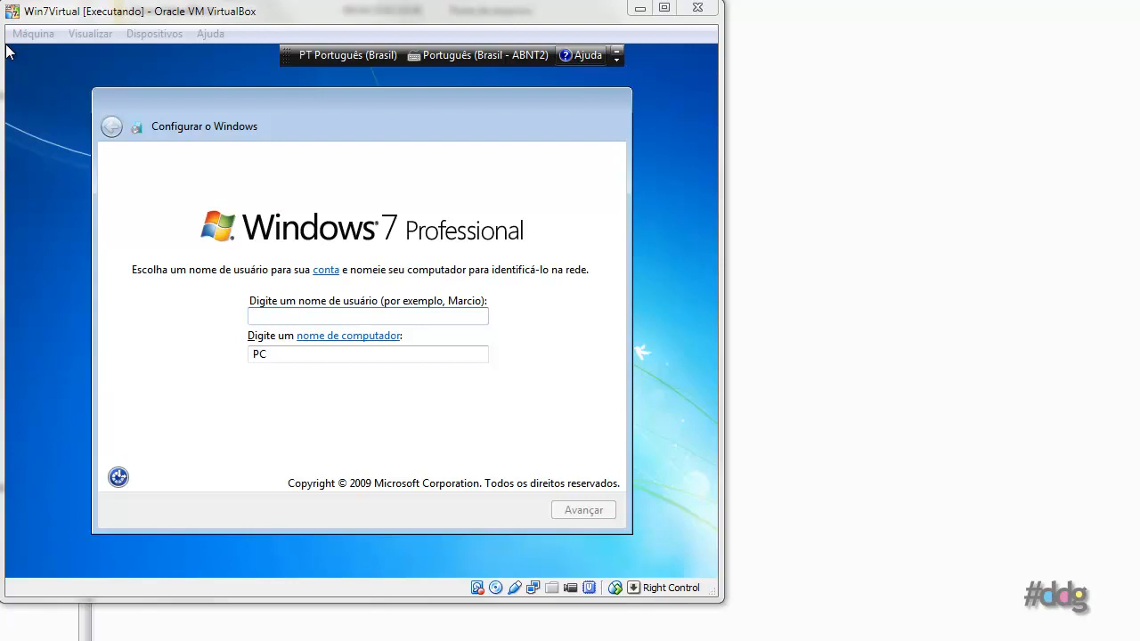
Enlarge the virtual machine window to fill the screen and enter Usuario as the Windows user name
drag(719, 594, 730, 636)
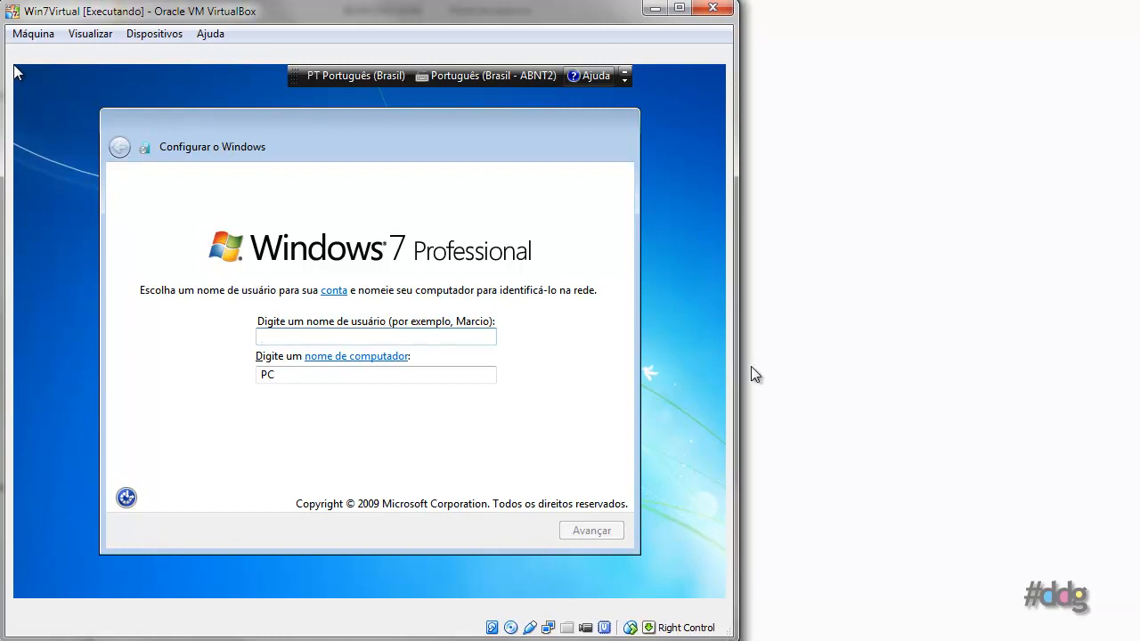
drag(738, 362, 1134, 397)
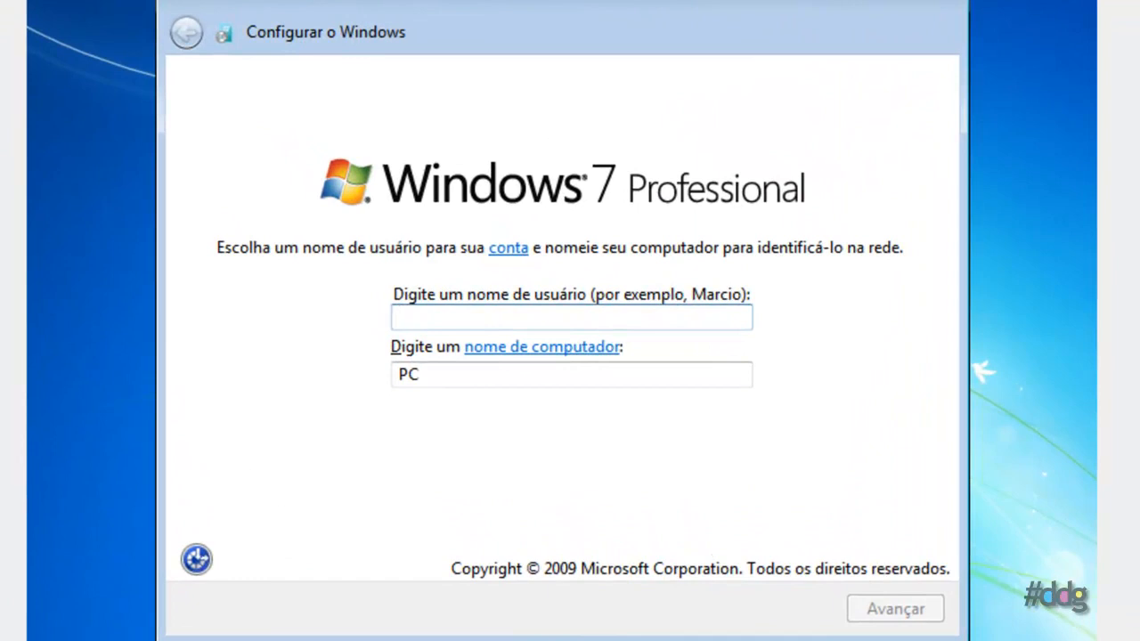
text(Usuaru)
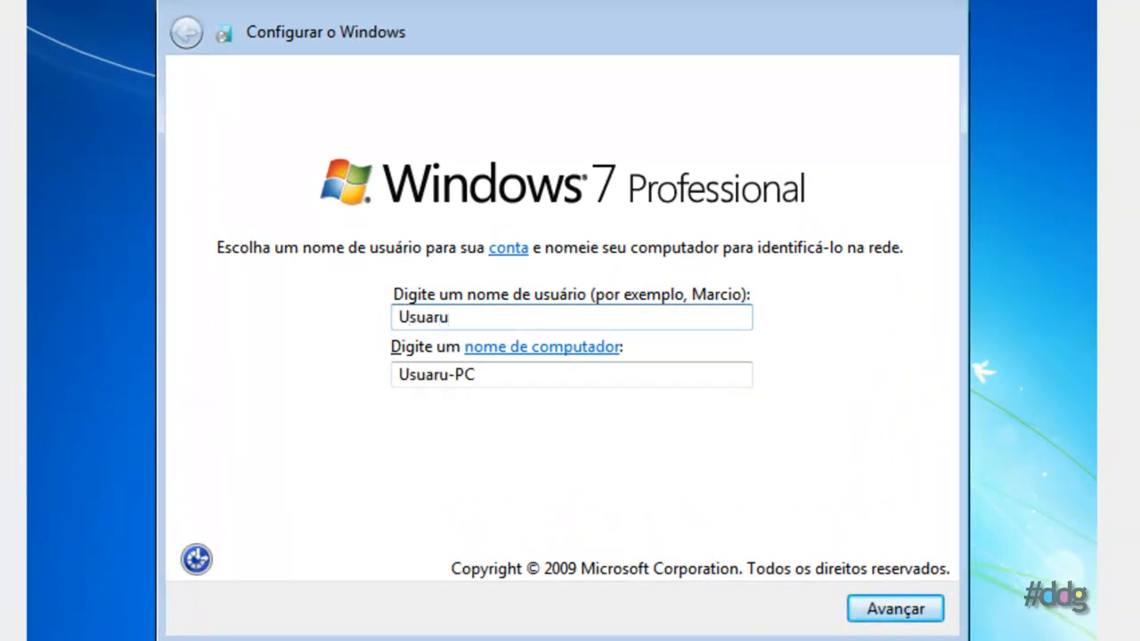
key(BackSpace)
text(o)
key(BackSpace)
text(io)
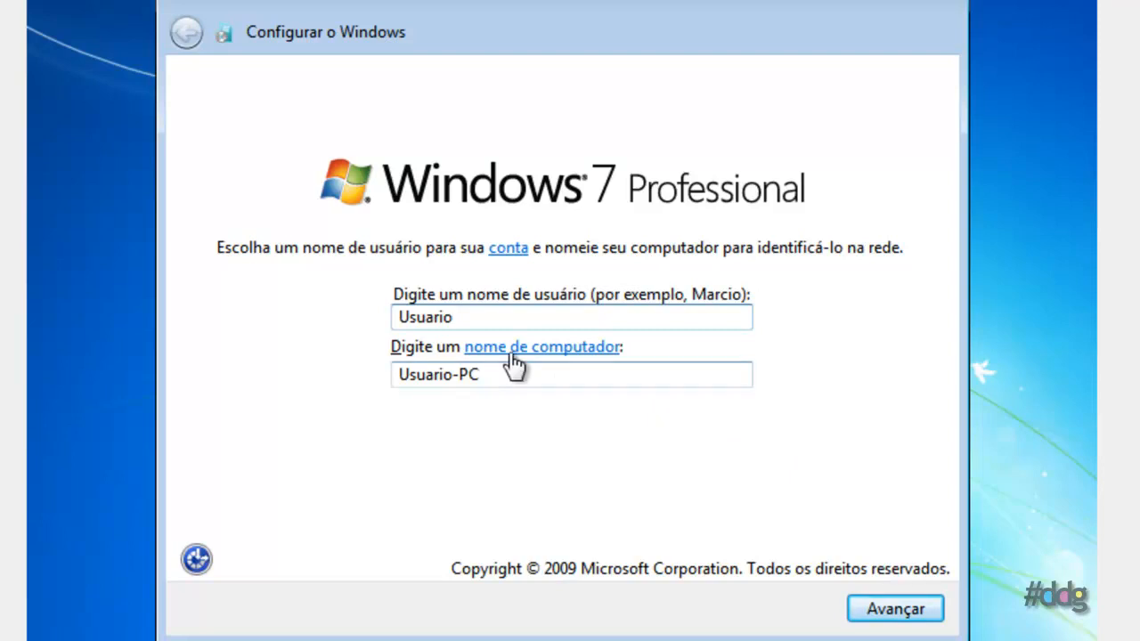
Replace the suggested computer name with PCPessoal
drag(508, 381, 305, 383)
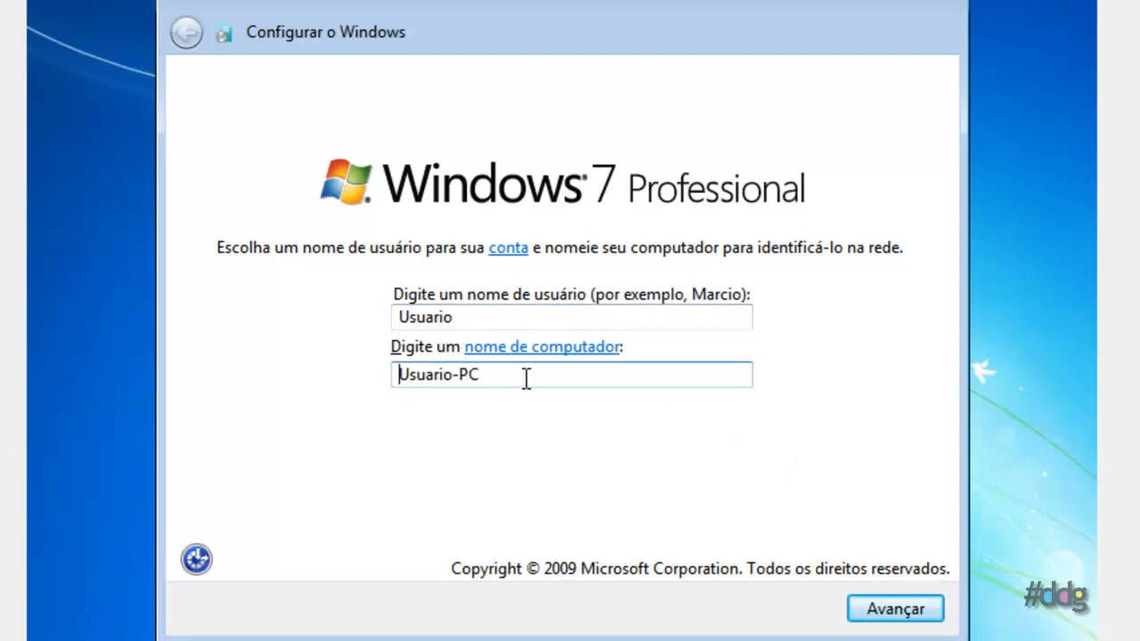
drag(524, 379, 366, 367)
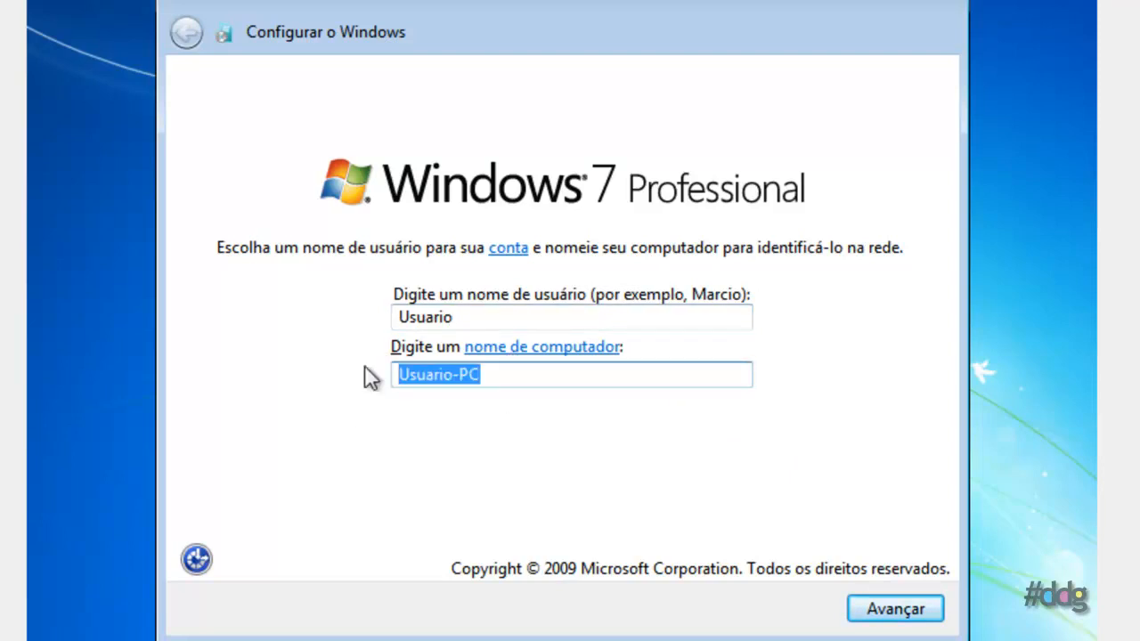
text(PC)
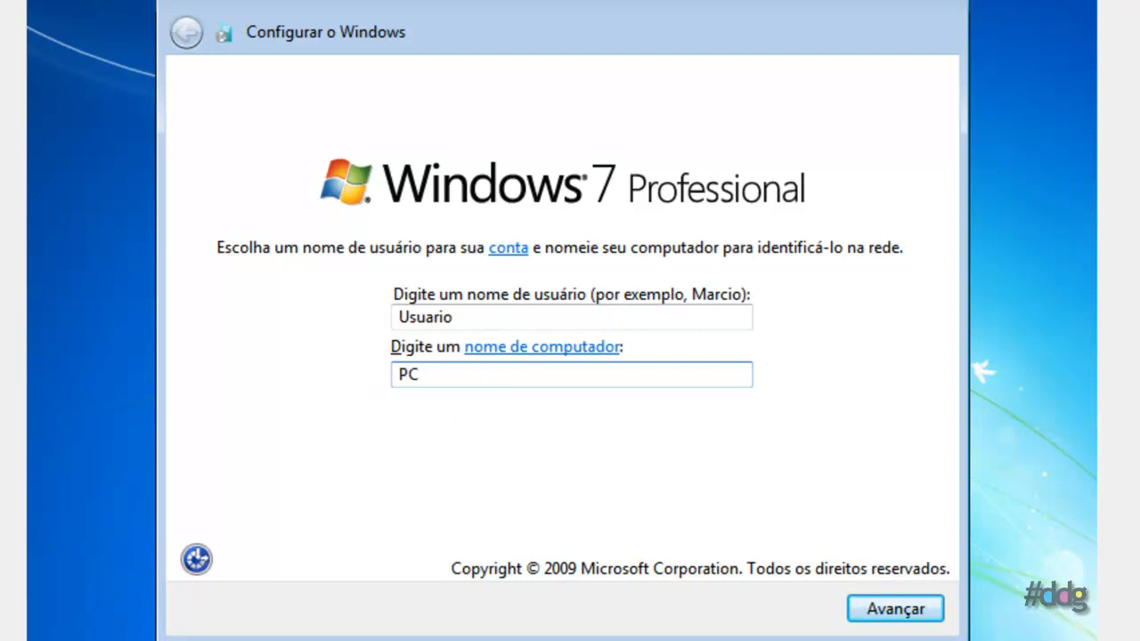
text(Pessoal)
Replace the computer name with PCWinVirtual and continue to the account password page
key(shift+Home)
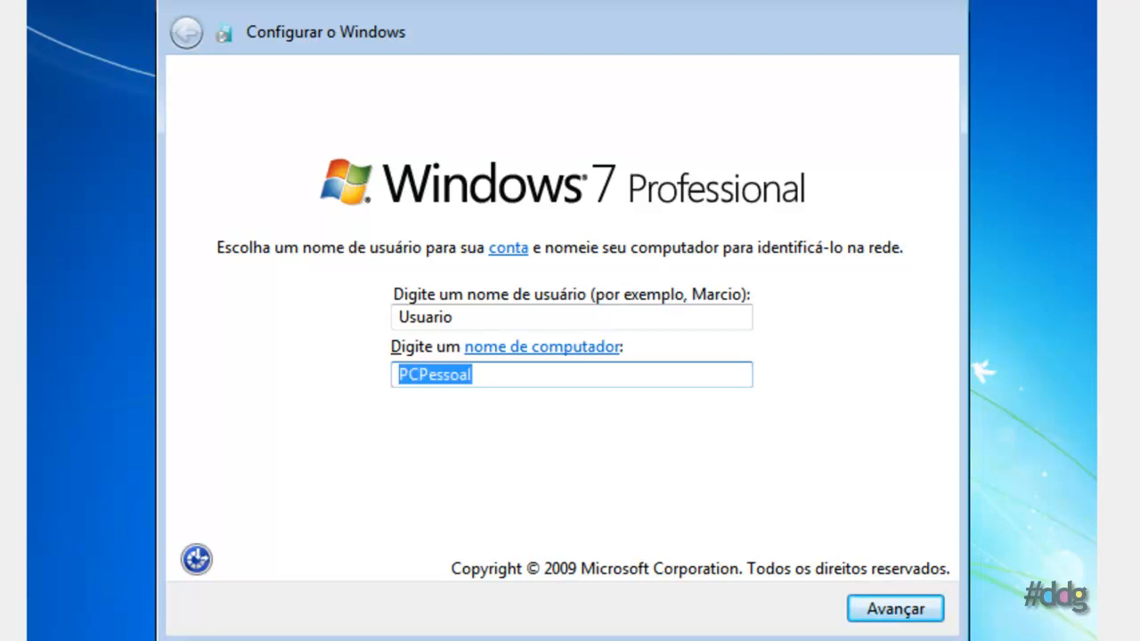
text(Win)
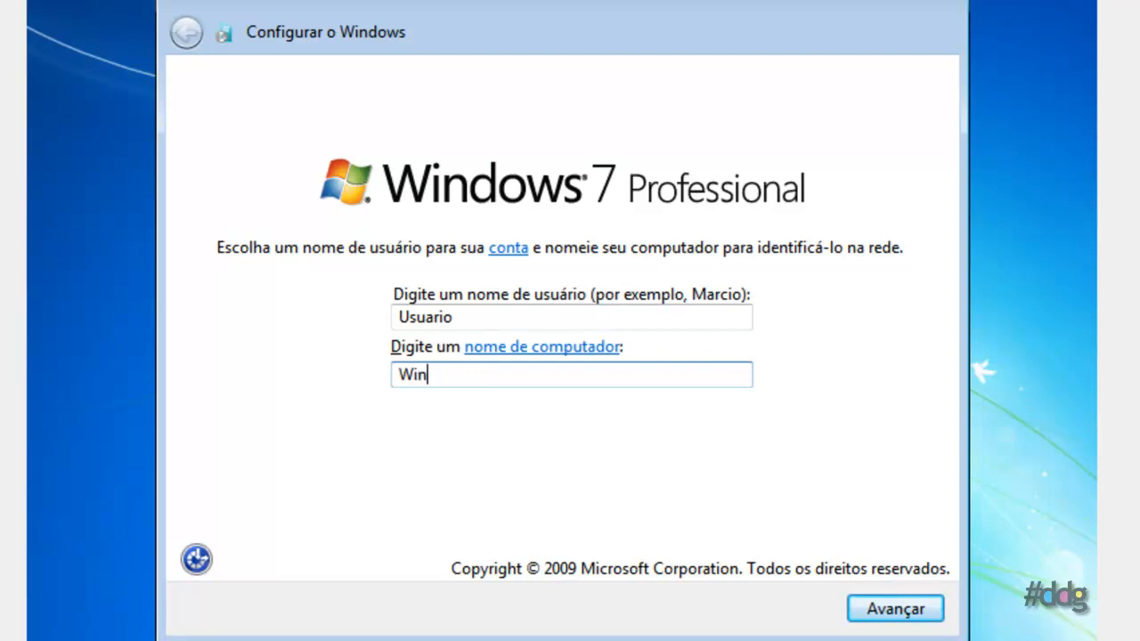
key(BackSpace)
key(BackSpace)
key(BackSpace)
text(PCWin)
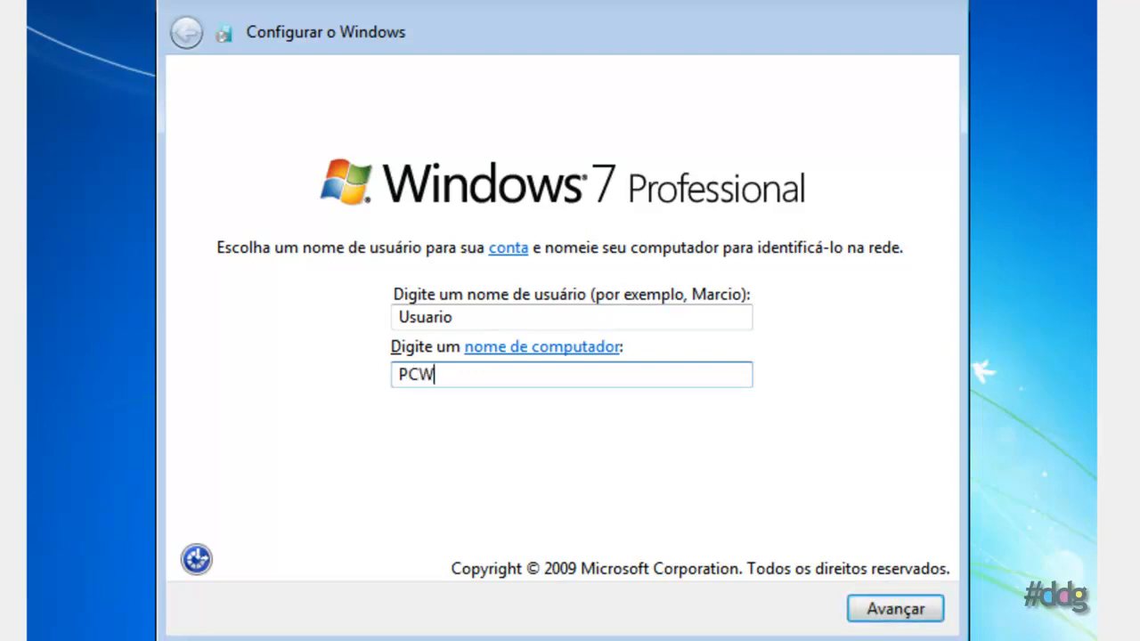
key(BackSpace)
key(BackSpace)
text(inVi)
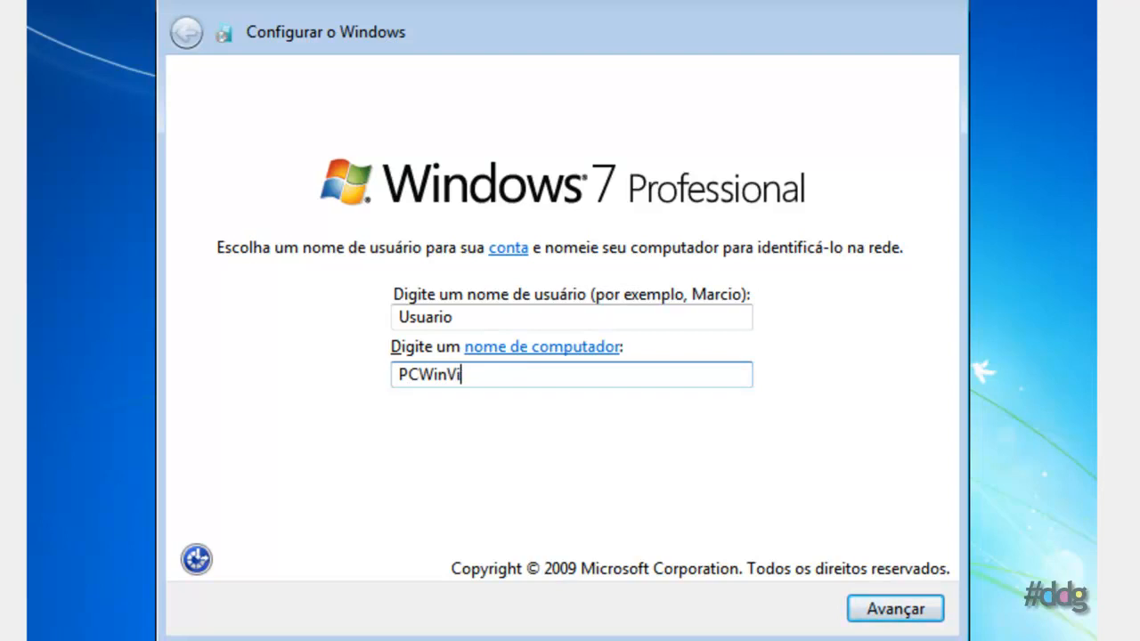
text(rtual)
click(893, 626)
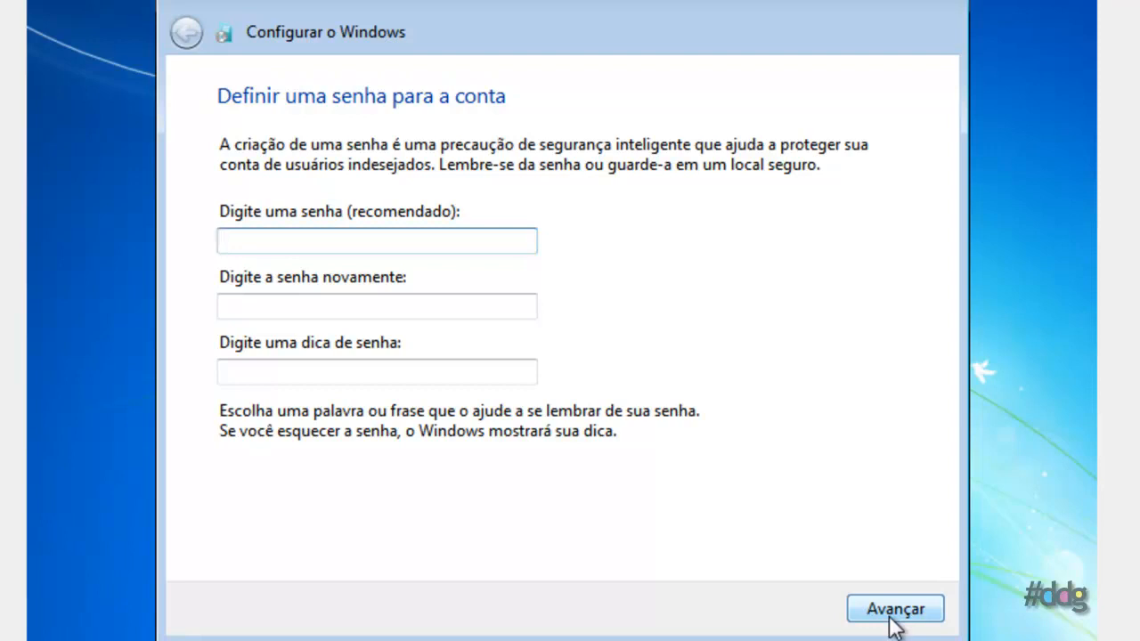
Enter the account password and repeat it in the confirmation field, retyping the confirmation from scratch
text(•••••)
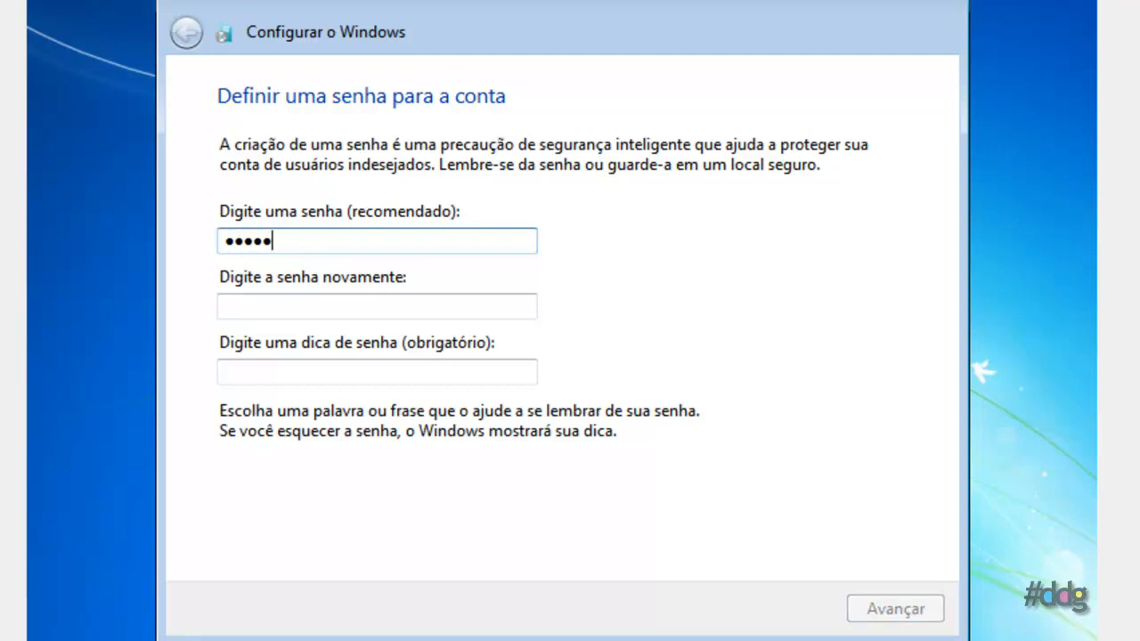
text(•••)
key(Tab)
text(•••••)
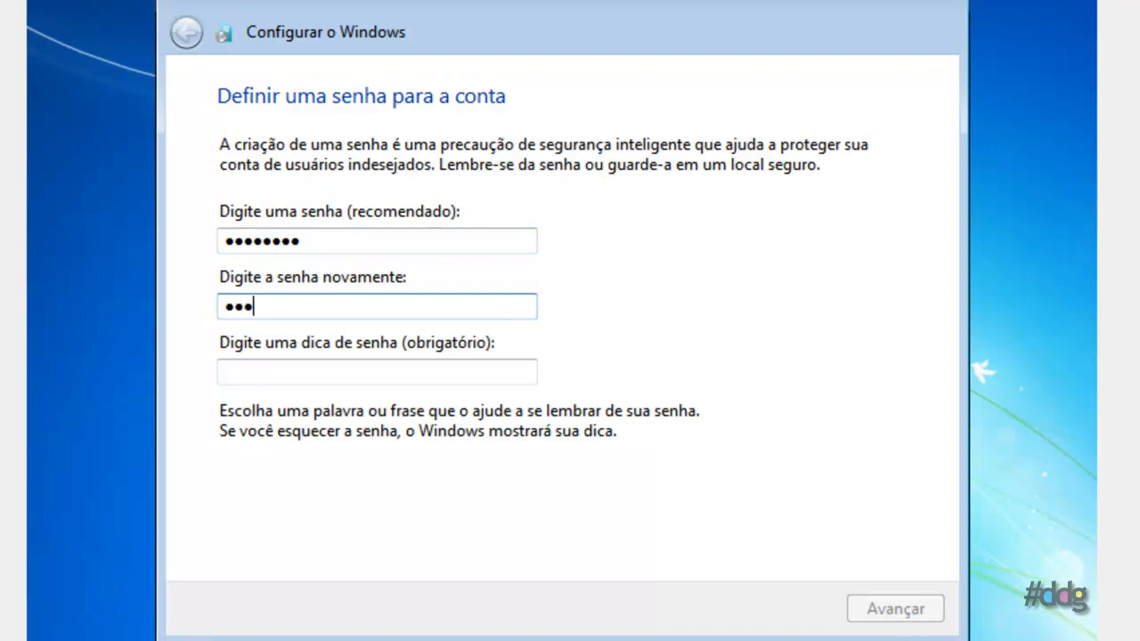
text(••)
key(BackSpace)
key(BackSpace)
key(BackSpace)
key(BackSpace)
key(BackSpace)
key(BackSpace)
key(BackSpace)
text(••••••••)
key(Tab)
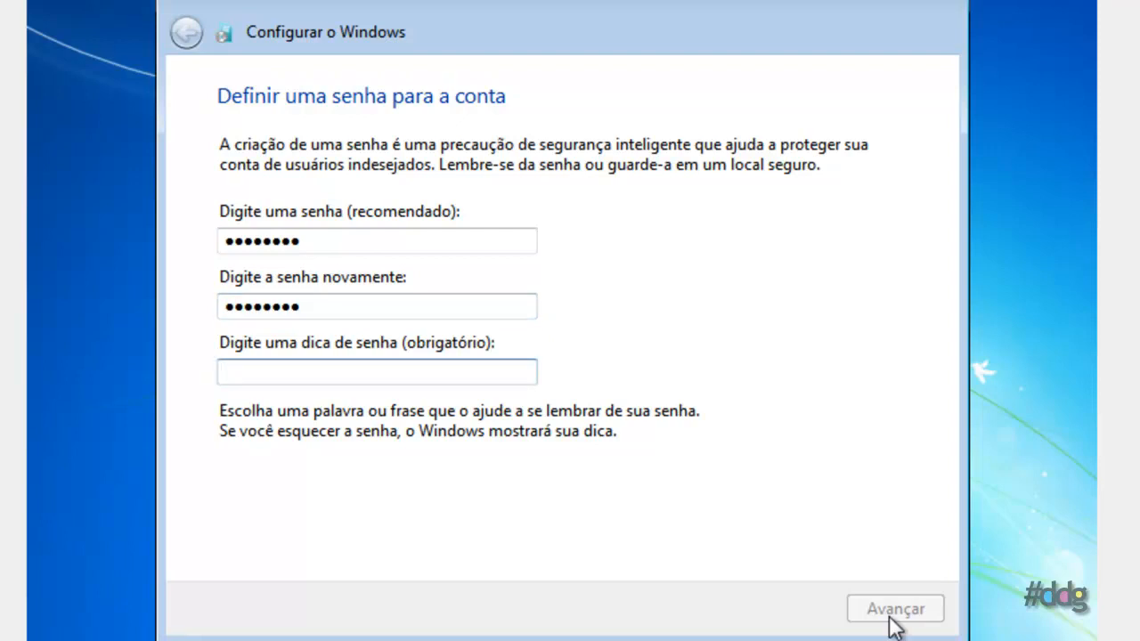
Enter Dica Simples as the password hint and accept the account password settings
text(Dica)
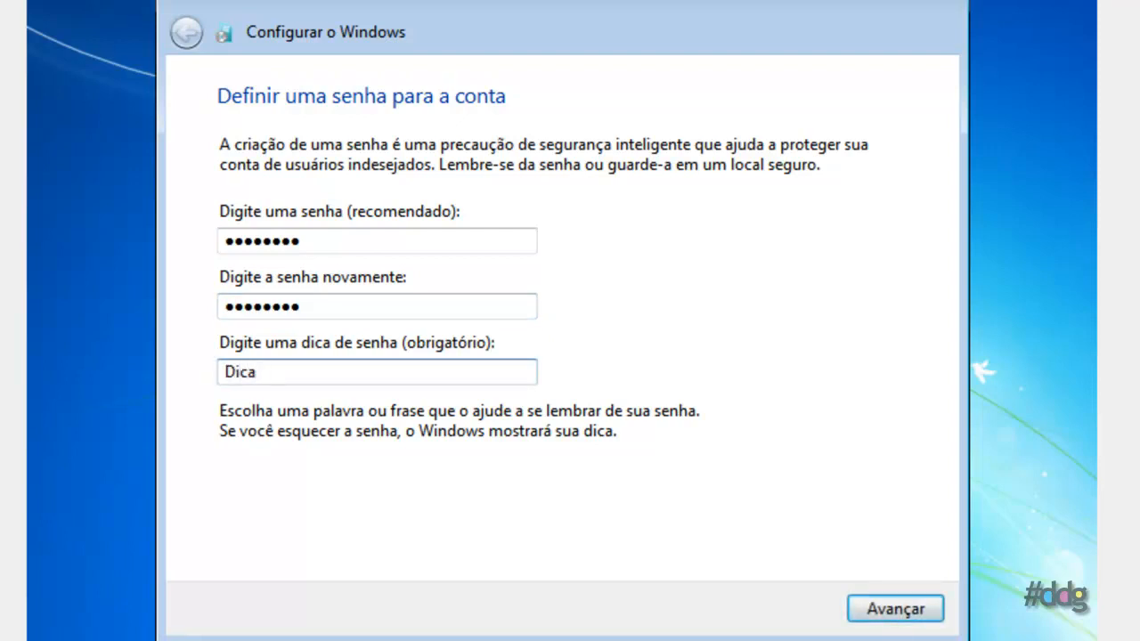
text( Simples)
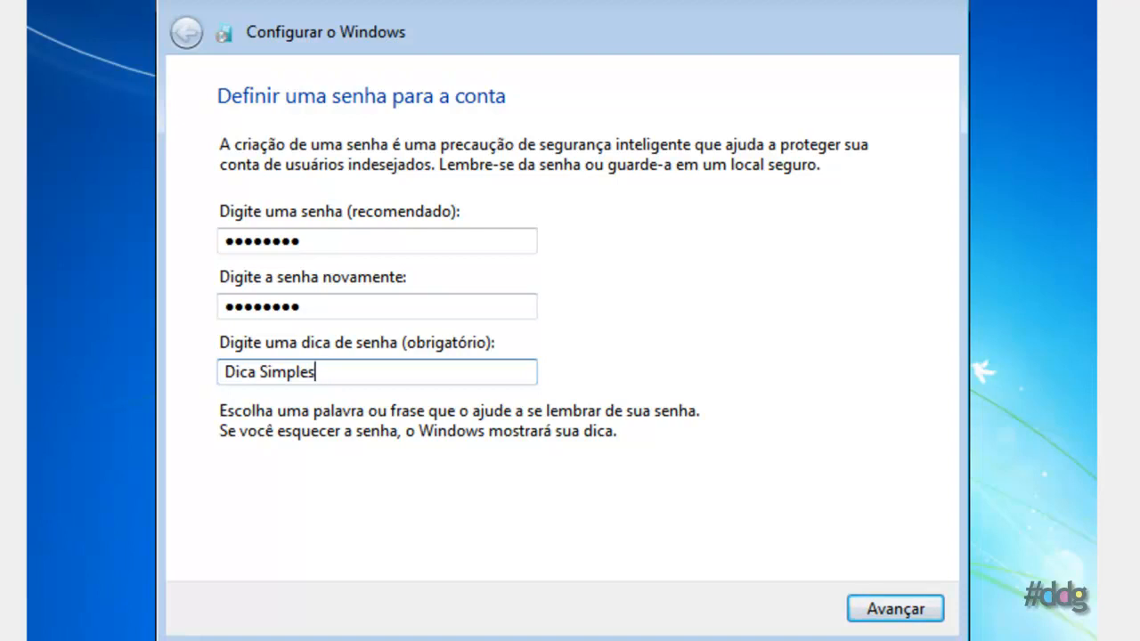
click(897, 612)
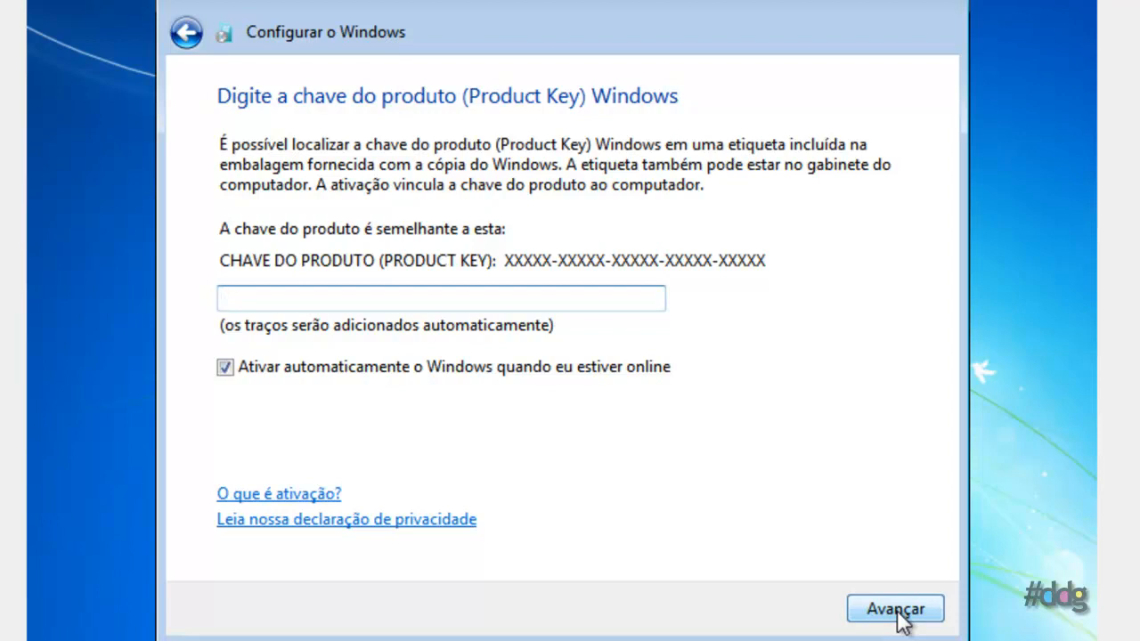
Skip the product key with automatic online activation turned off, and choose Perguntar depois for Windows updates
click(318, 368)
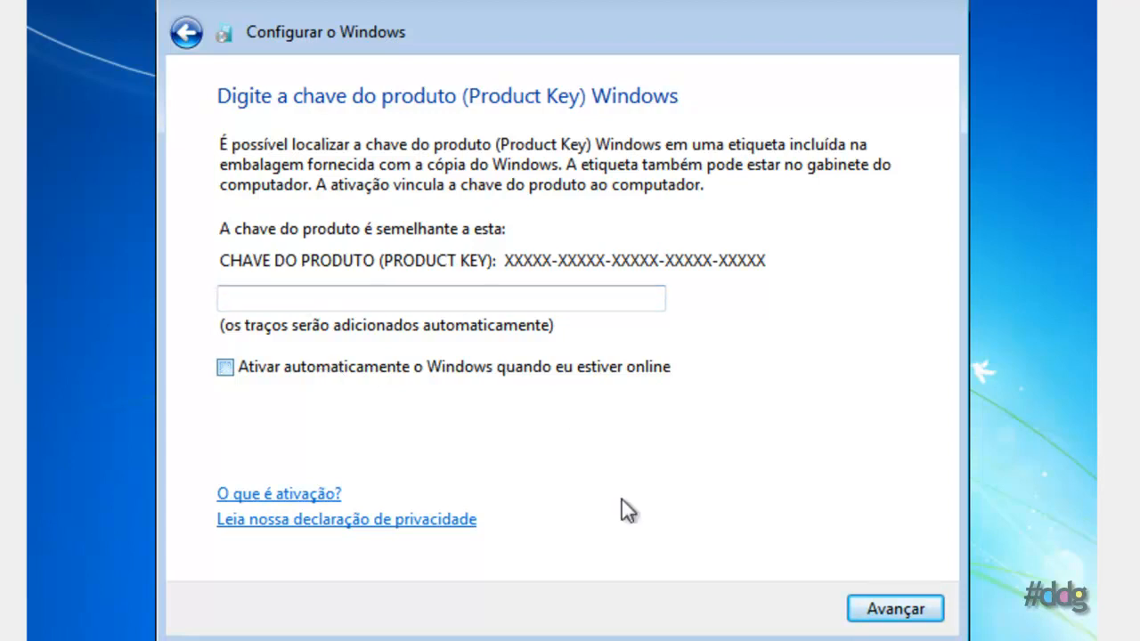
click(901, 613)
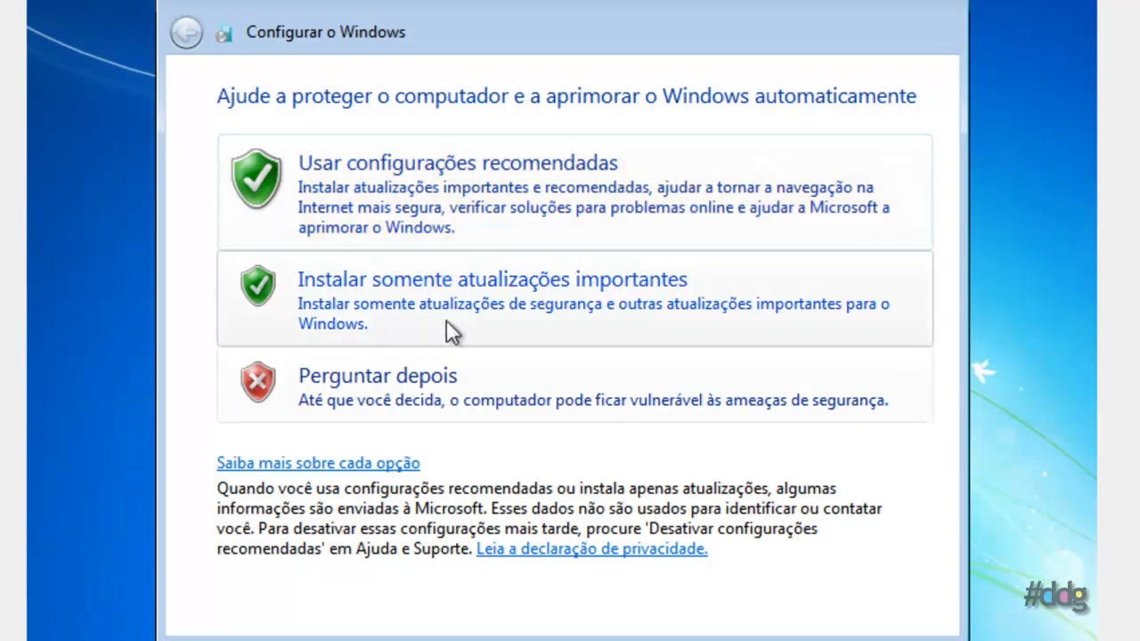
click(451, 389)
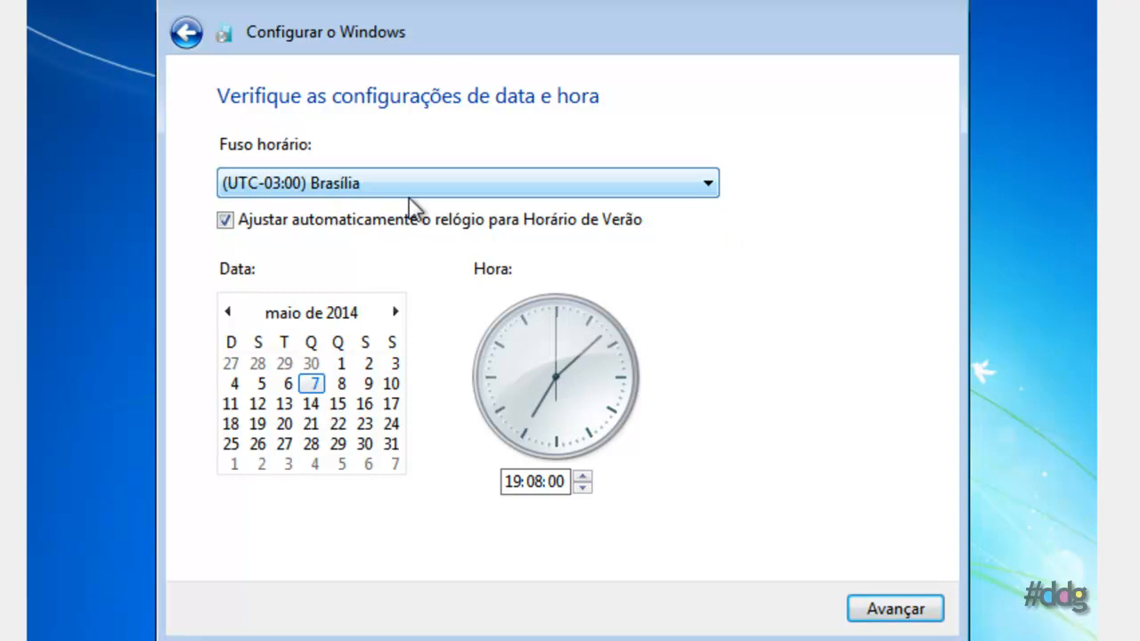
Turn off automatic daylight saving adjustment, accept the date and time, and choose Rede pública as the network location
click(316, 225)
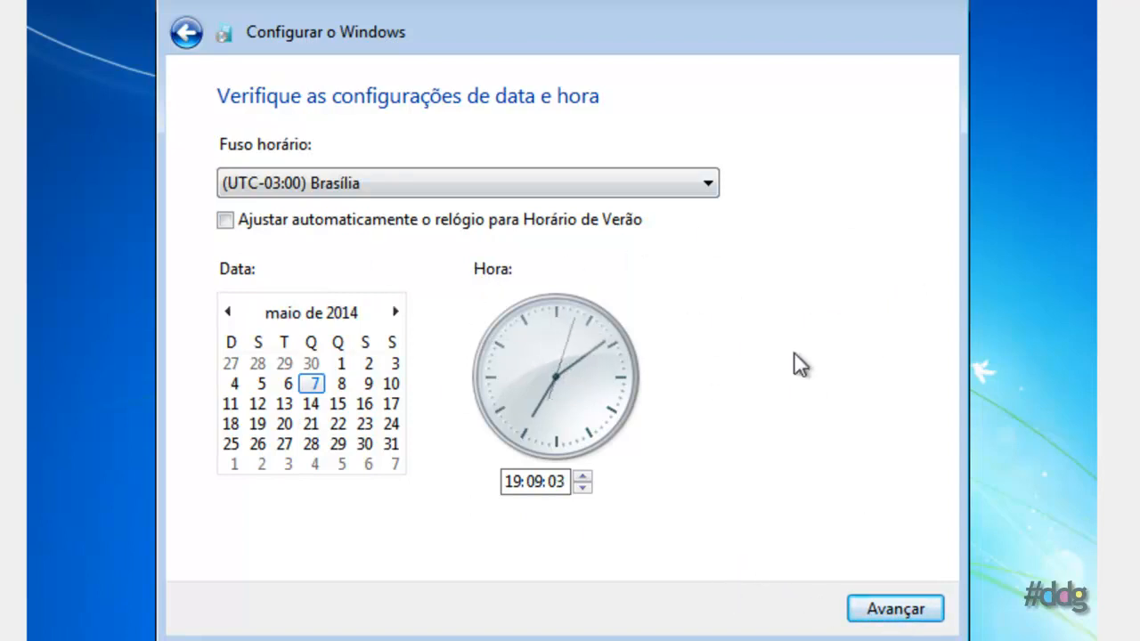
click(895, 610)
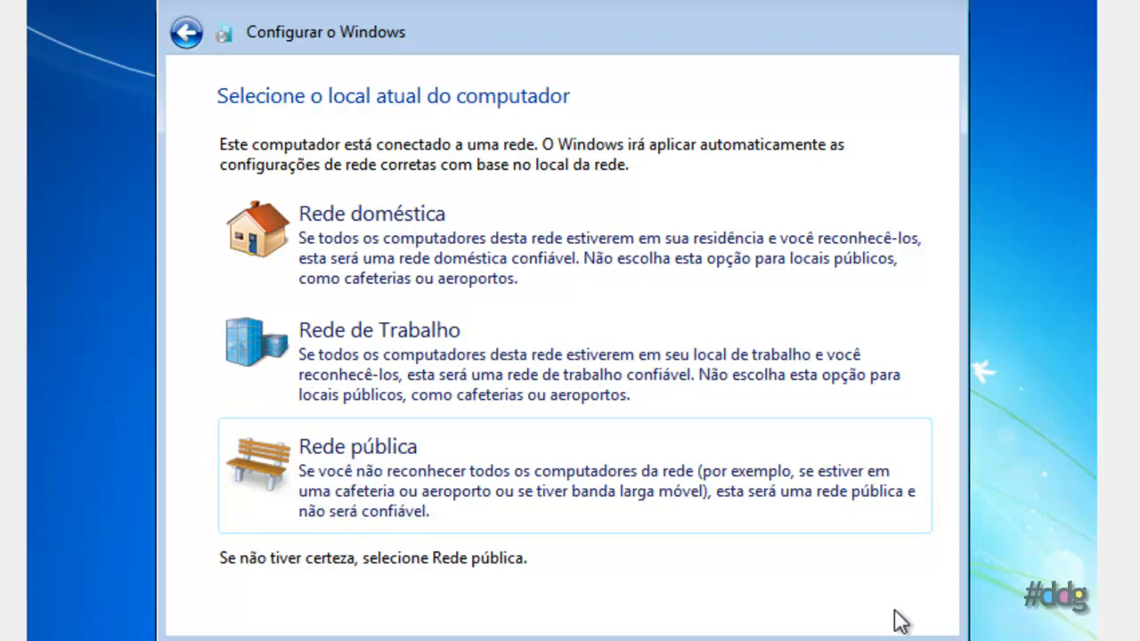
click(575, 481)
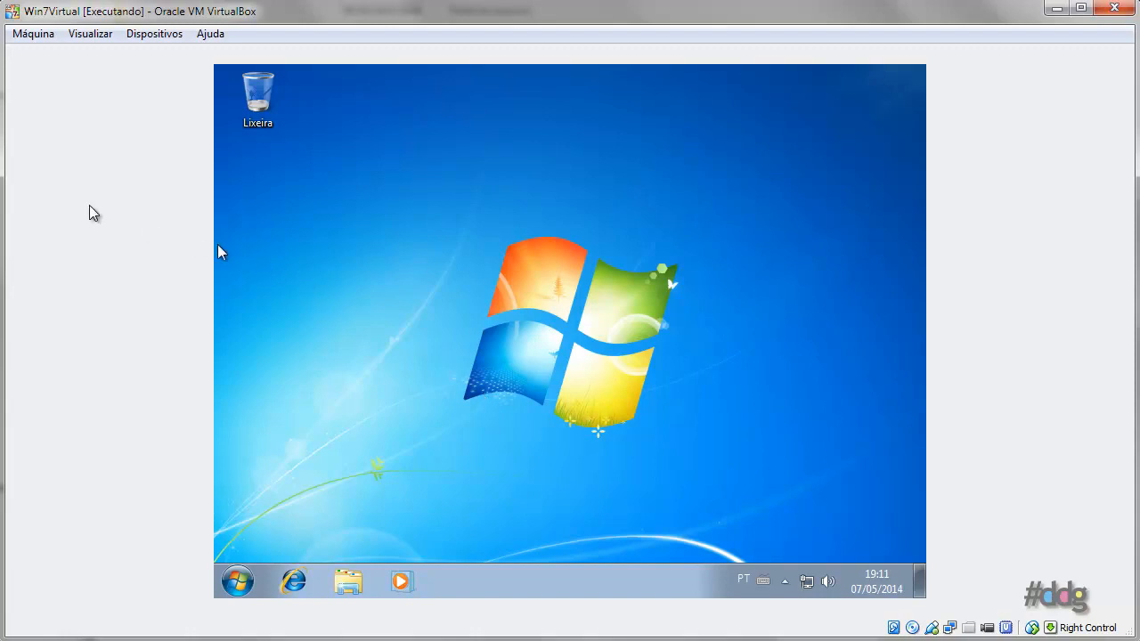
Examine the virtual machine's control, display and device options, including network, drag-and-drop, USB and CD/DVD choices
click(34, 35)
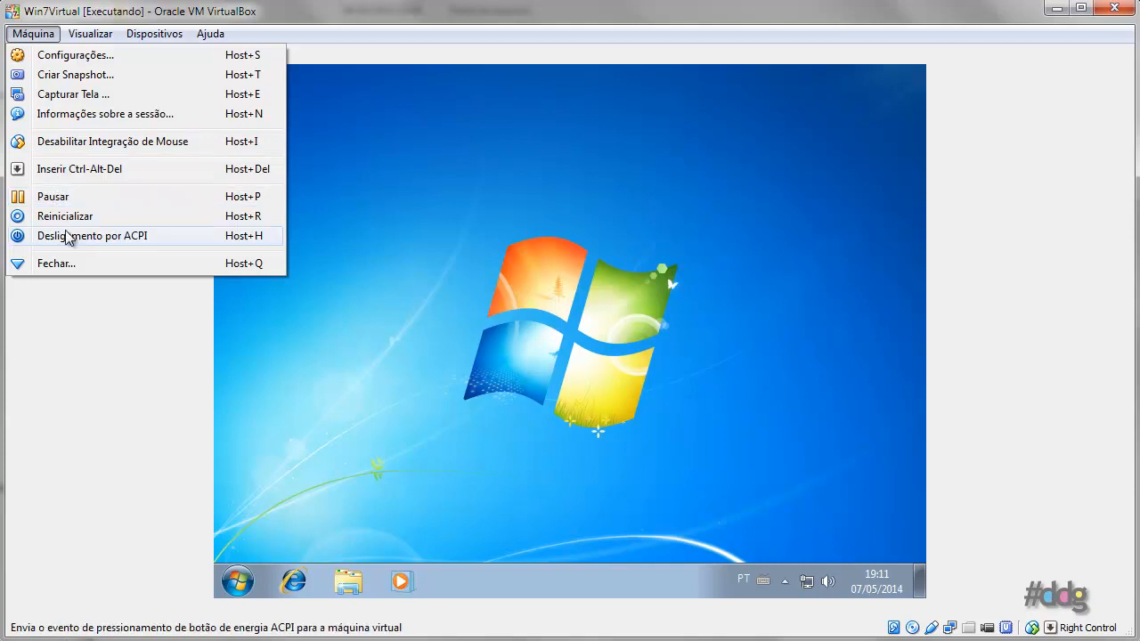
mouse_move(98, 35)
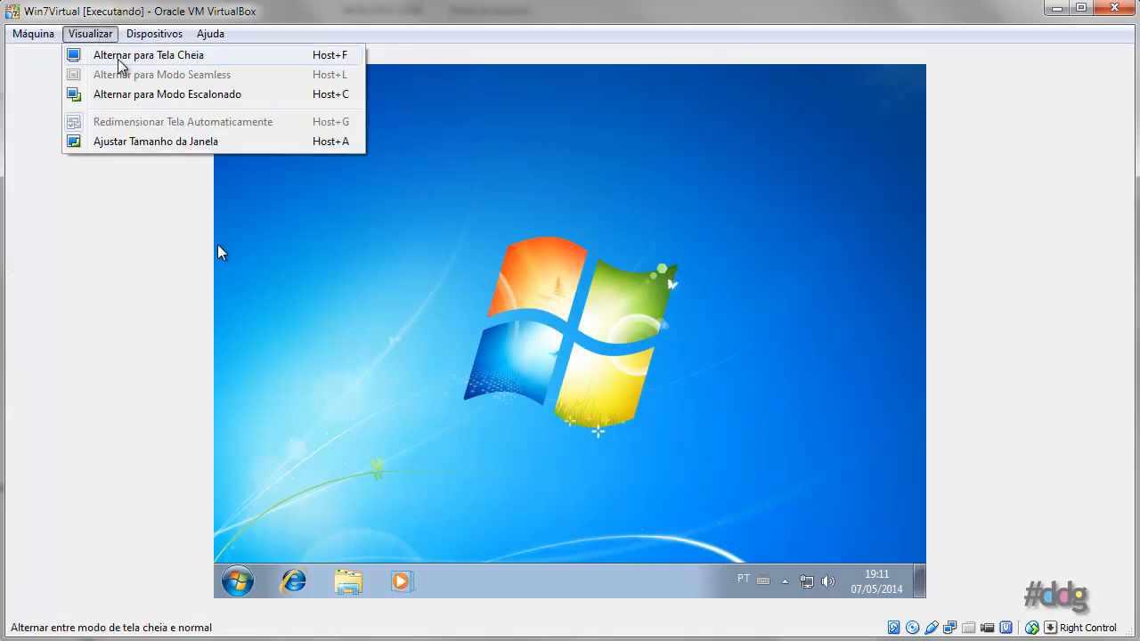
mouse_move(150, 45)
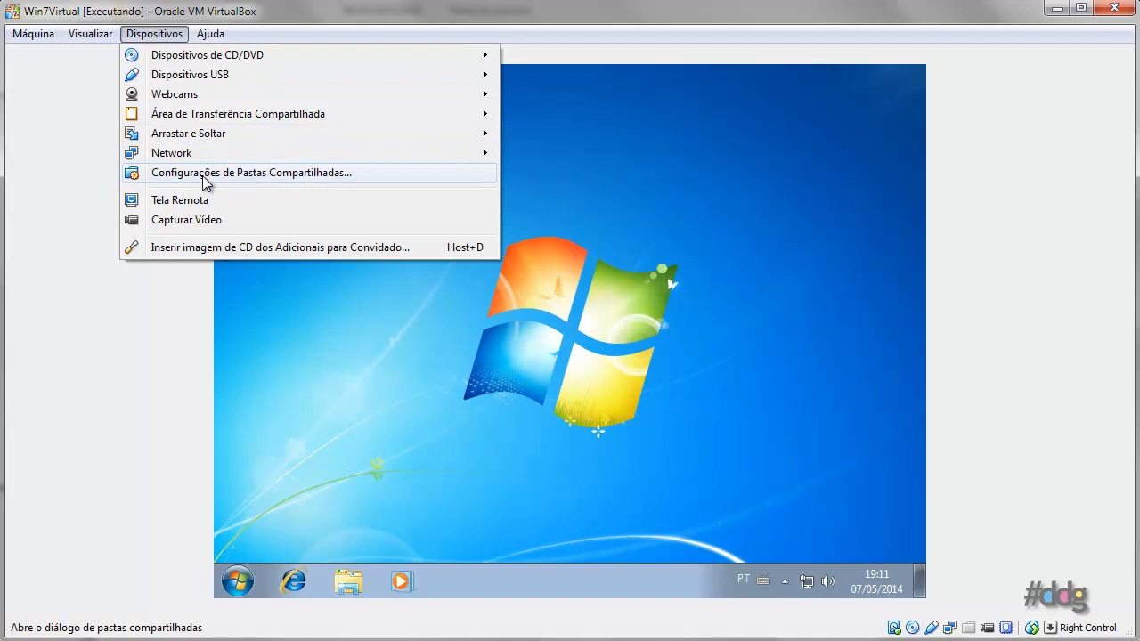
mouse_move(224, 156)
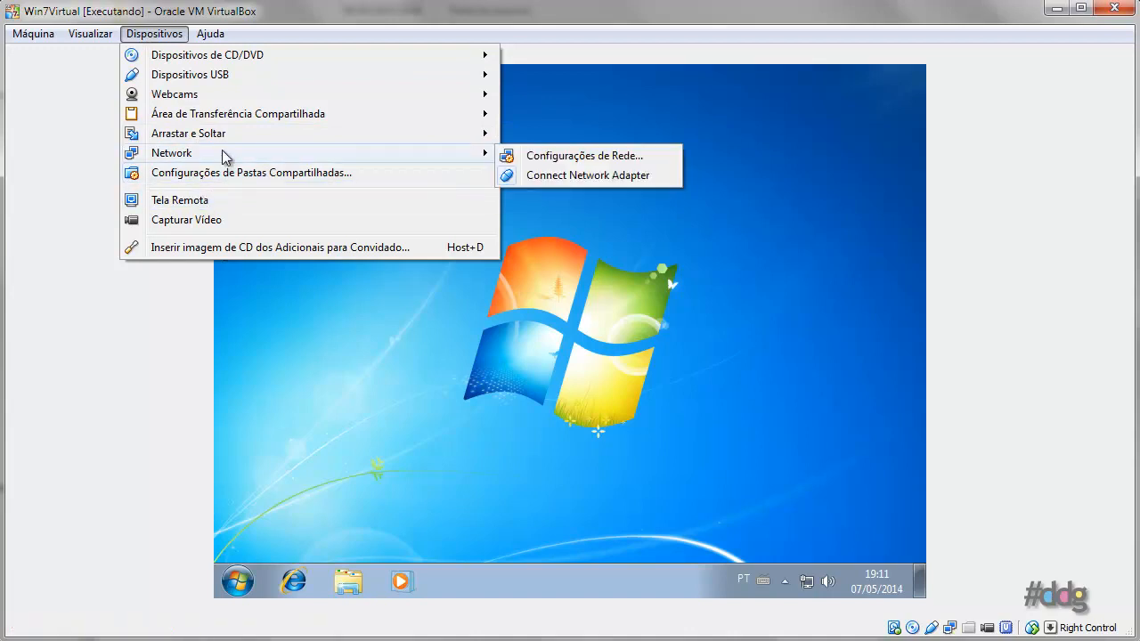
mouse_move(231, 133)
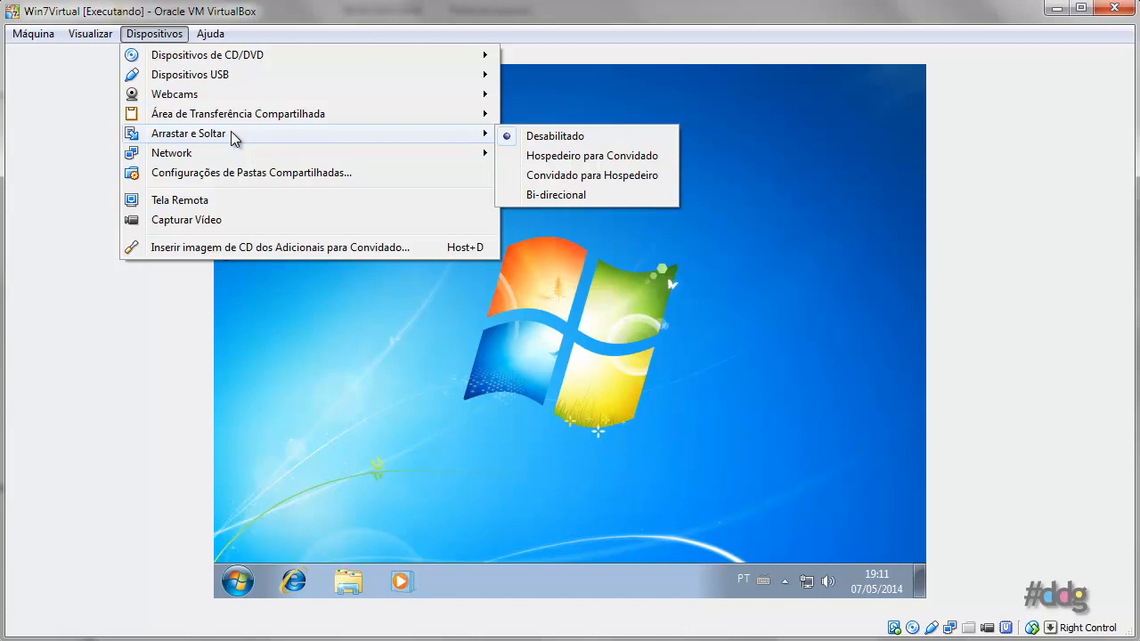
click(167, 40)
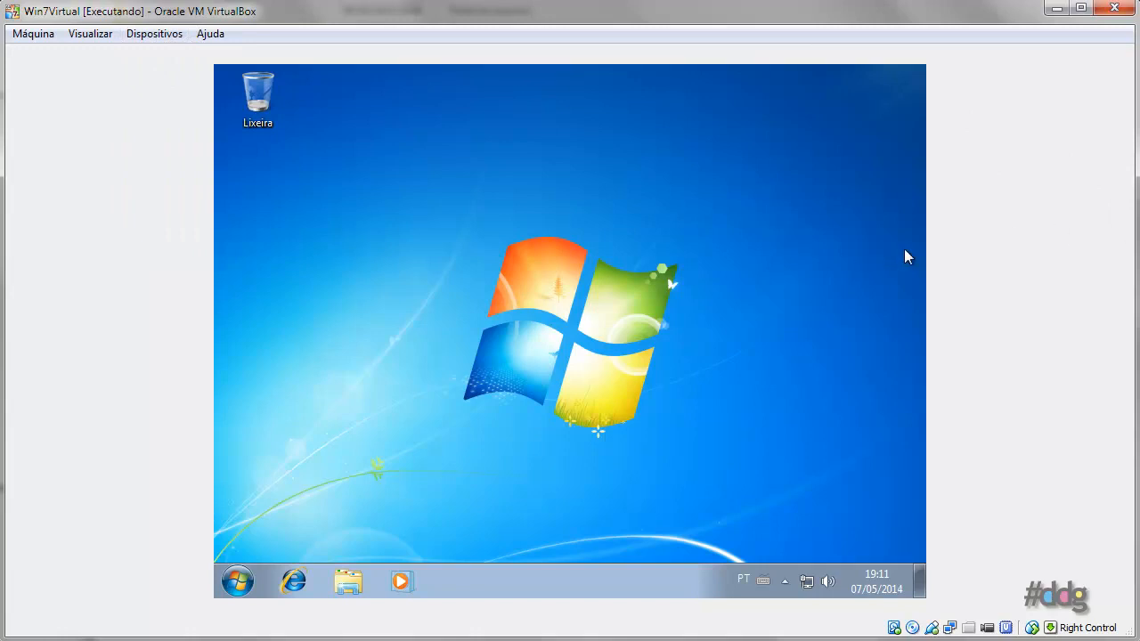
click(147, 35)
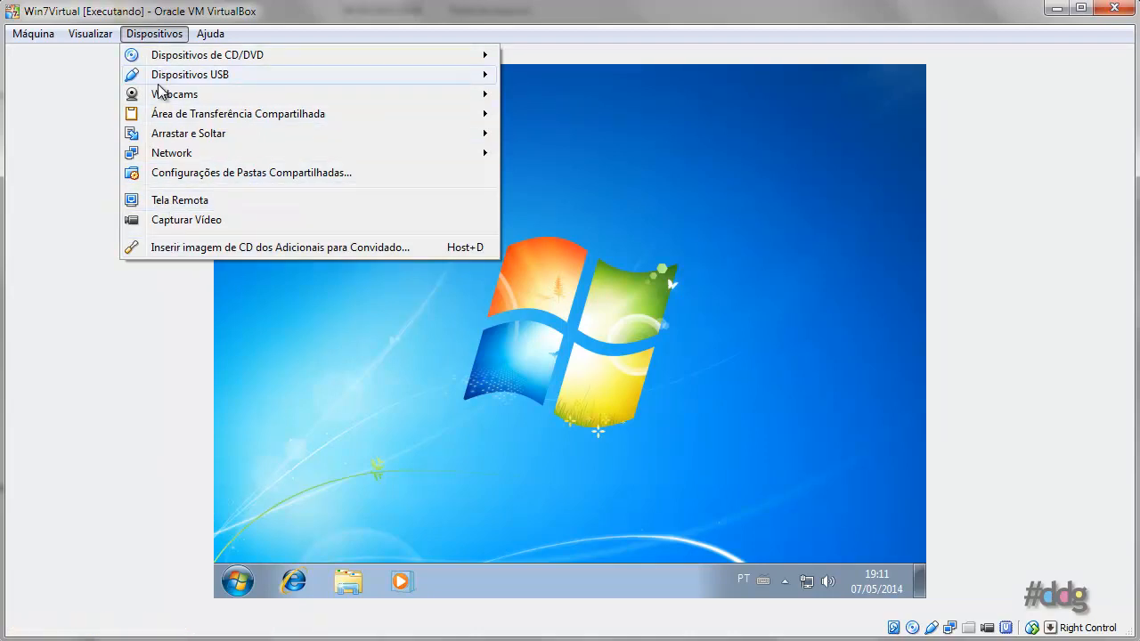
mouse_move(159, 83)
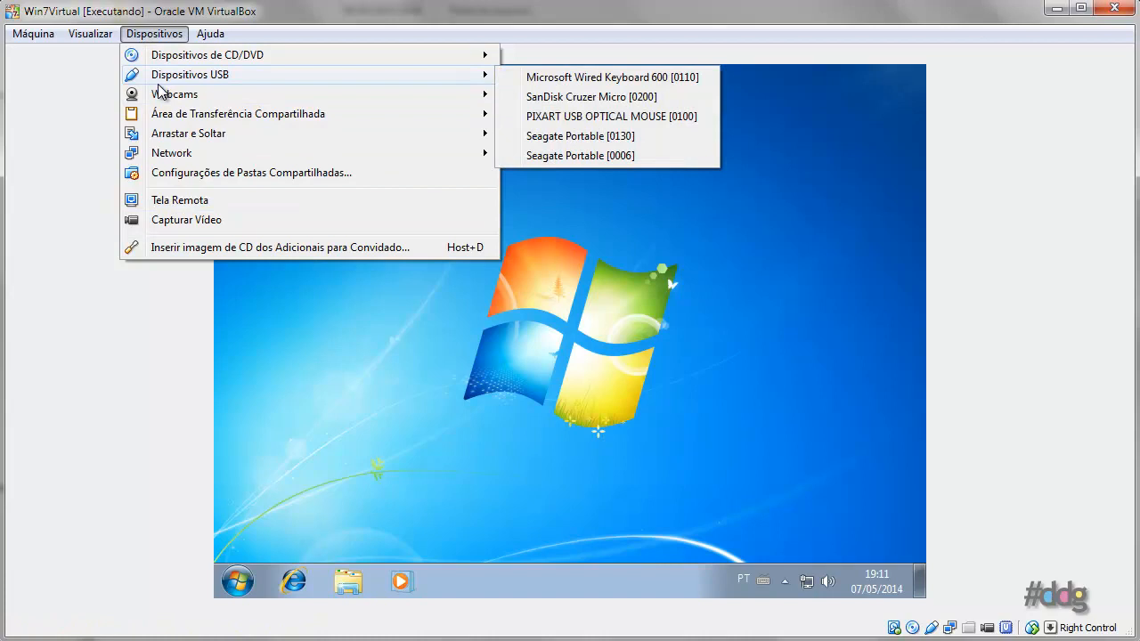
mouse_move(165, 57)
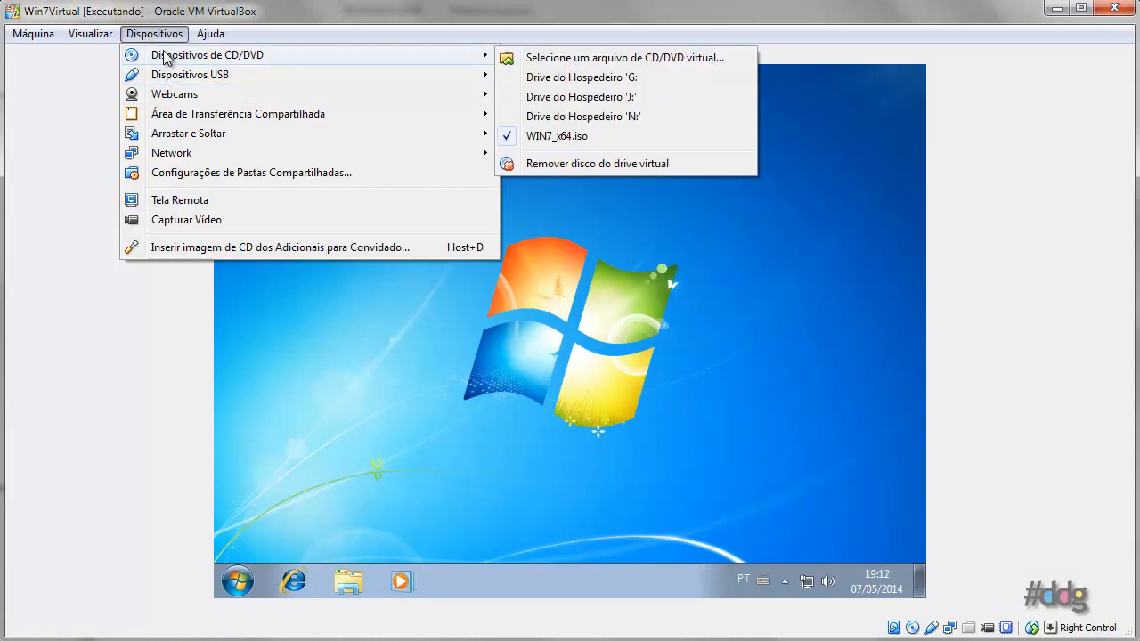
mouse_move(33, 40)
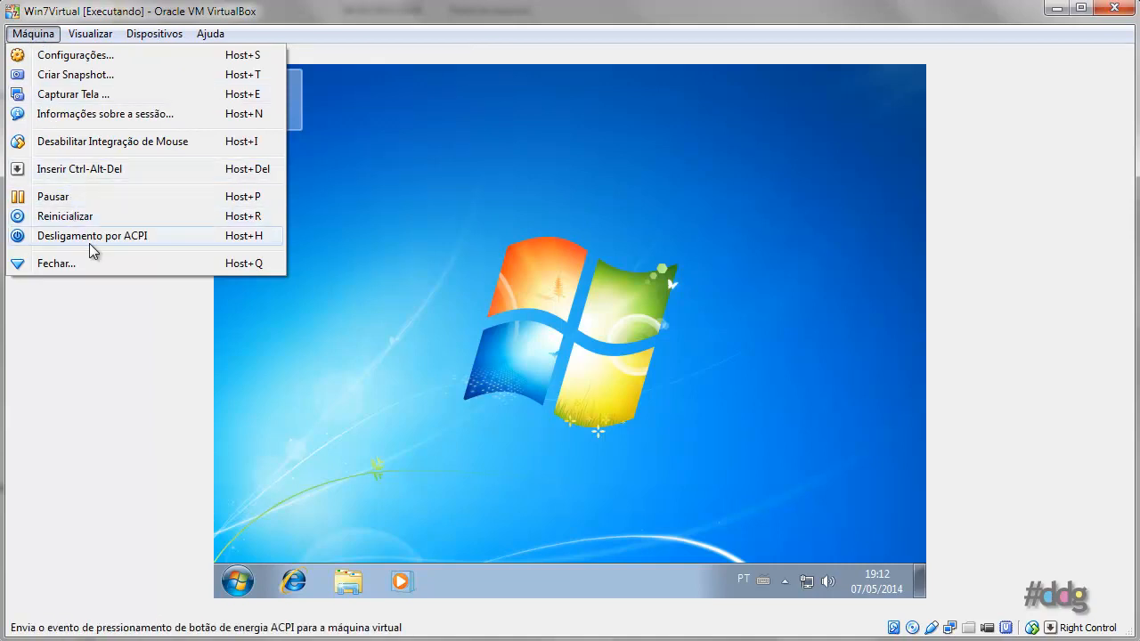
click(36, 33)
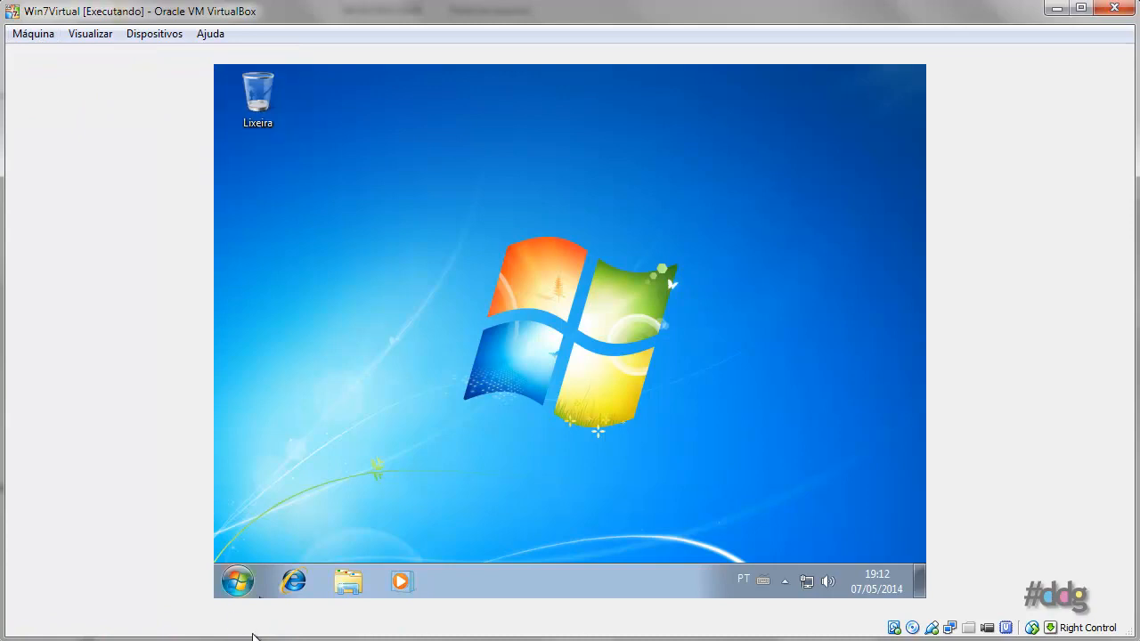
click(238, 583)
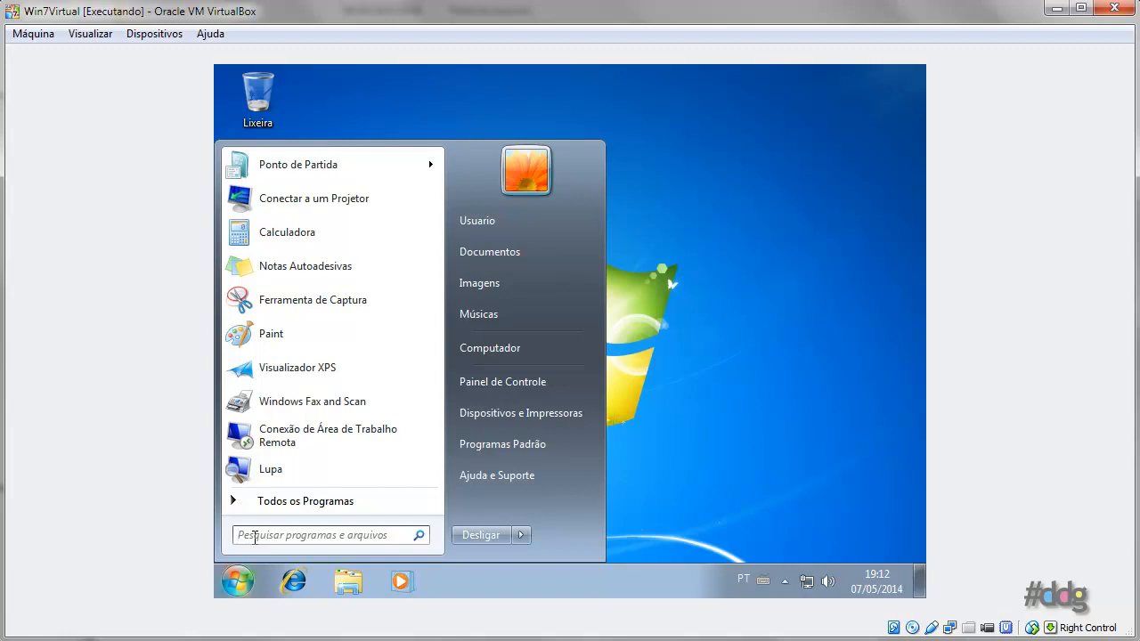
click(237, 584)
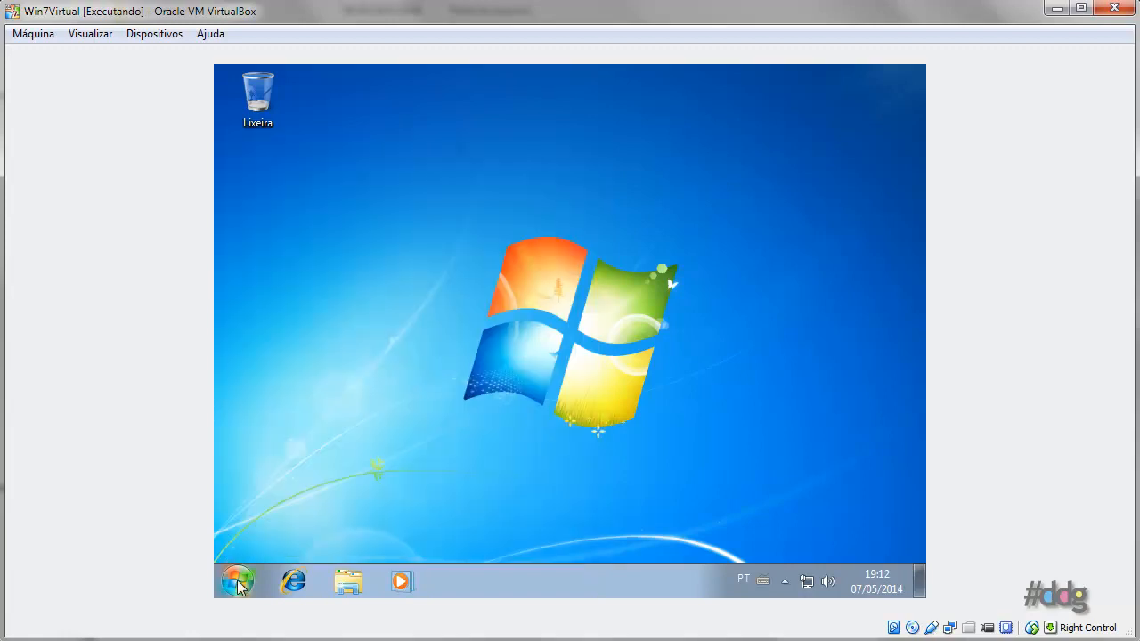